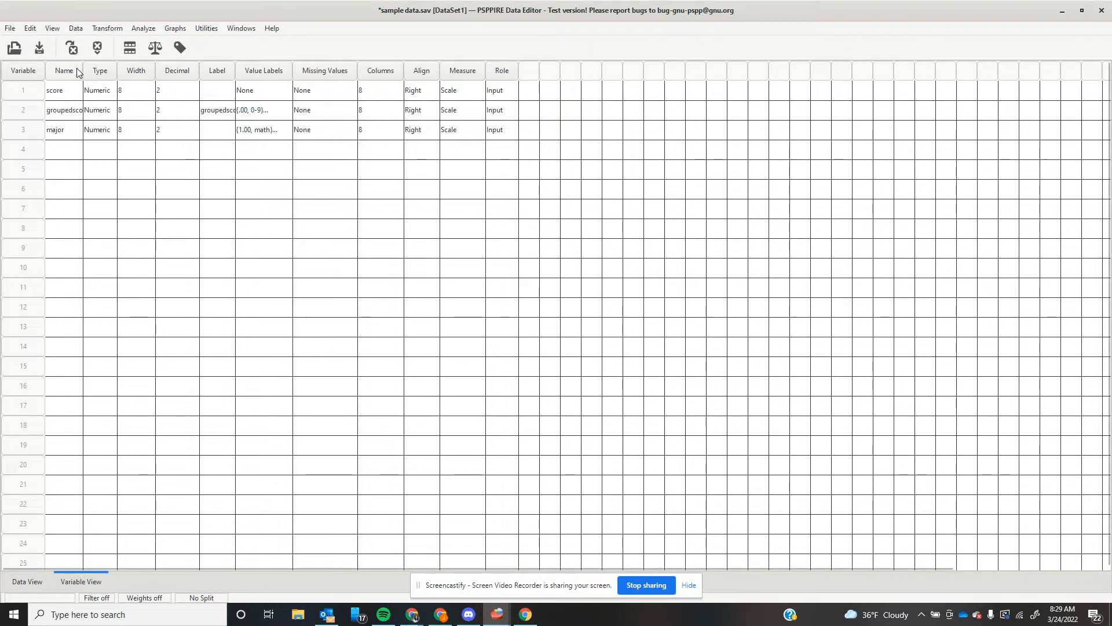
Widen the Name column in Variable View so 'groupedscore' shows in full.
drag(83, 72, 115, 72)
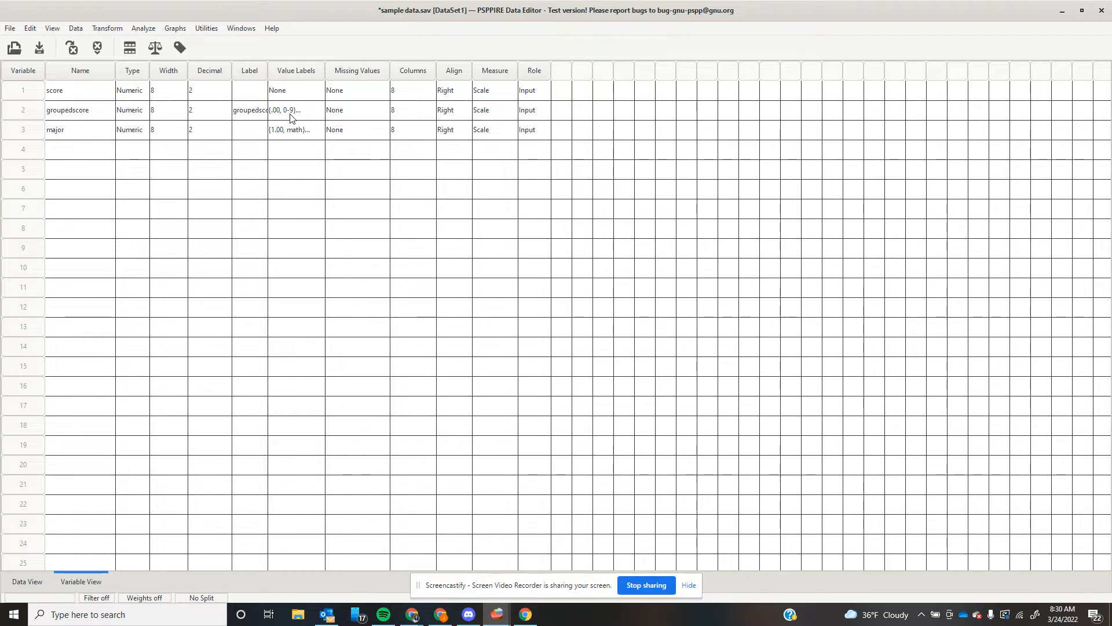
Start Recode into Different Variables with groupedscore as the variable to recode.
click(109, 29)
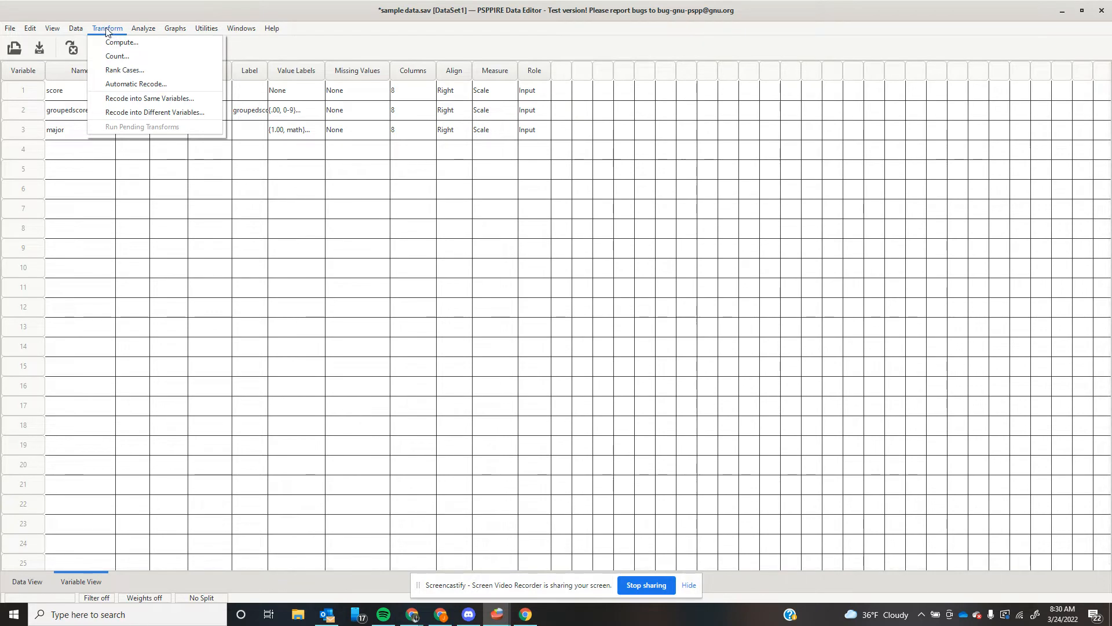
click(133, 113)
click(429, 214)
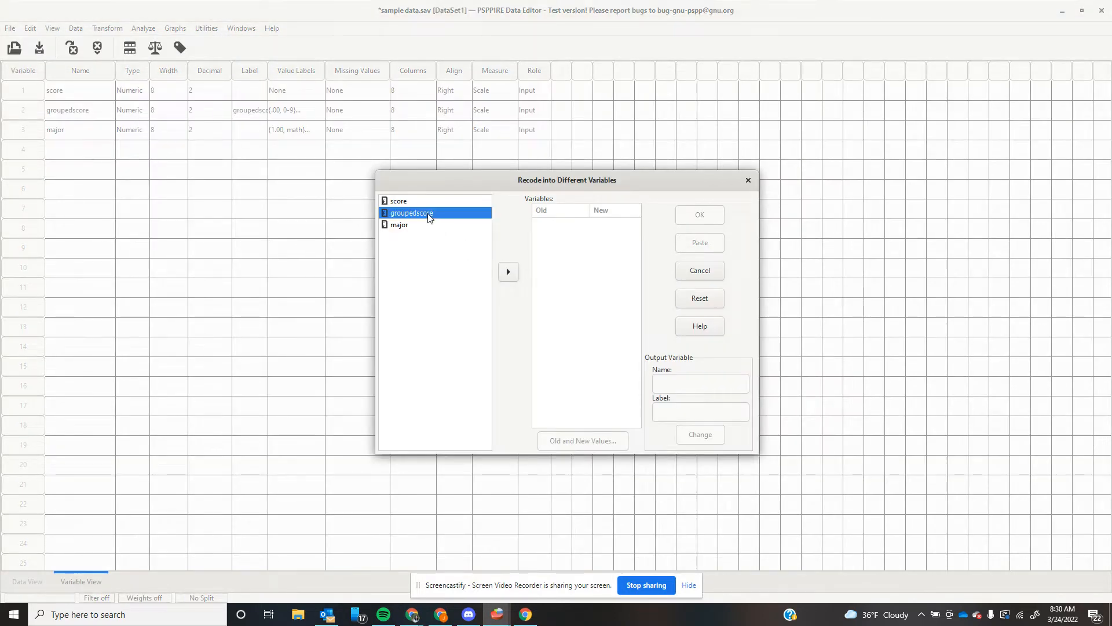
click(510, 273)
Name and label the output variable 'stressscores', then bring up the Old and New Values mappings.
click(579, 225)
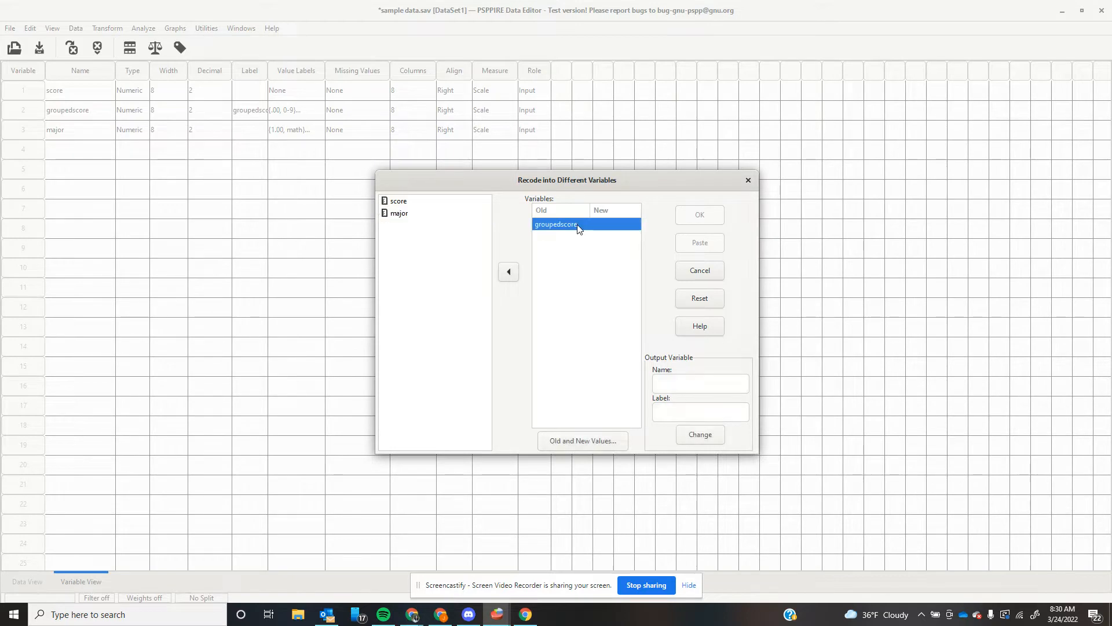
click(706, 379)
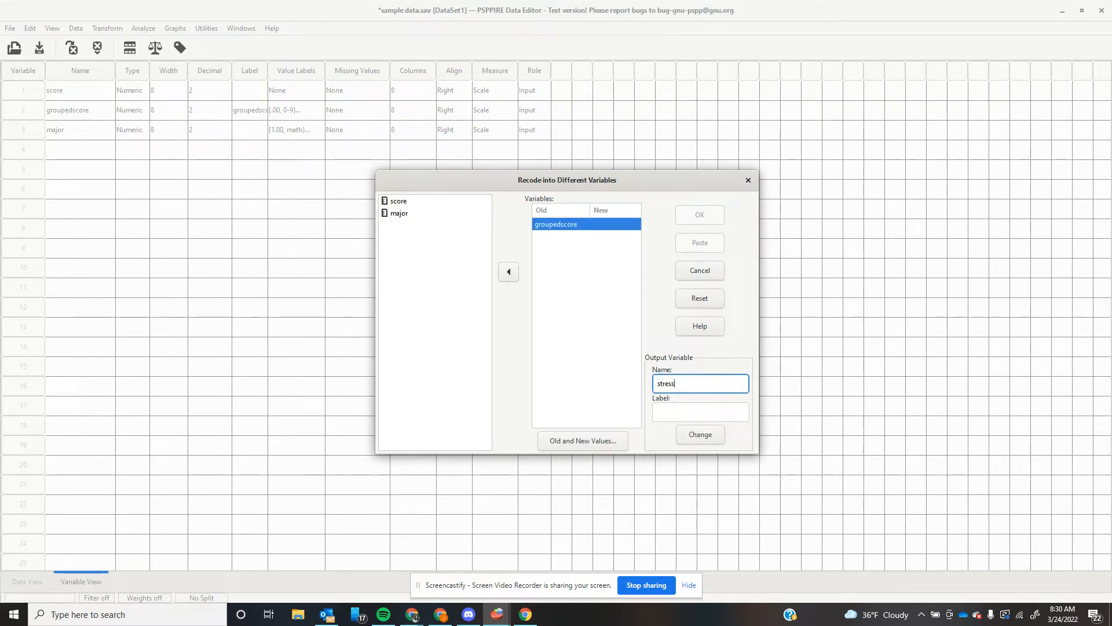
click(728, 413)
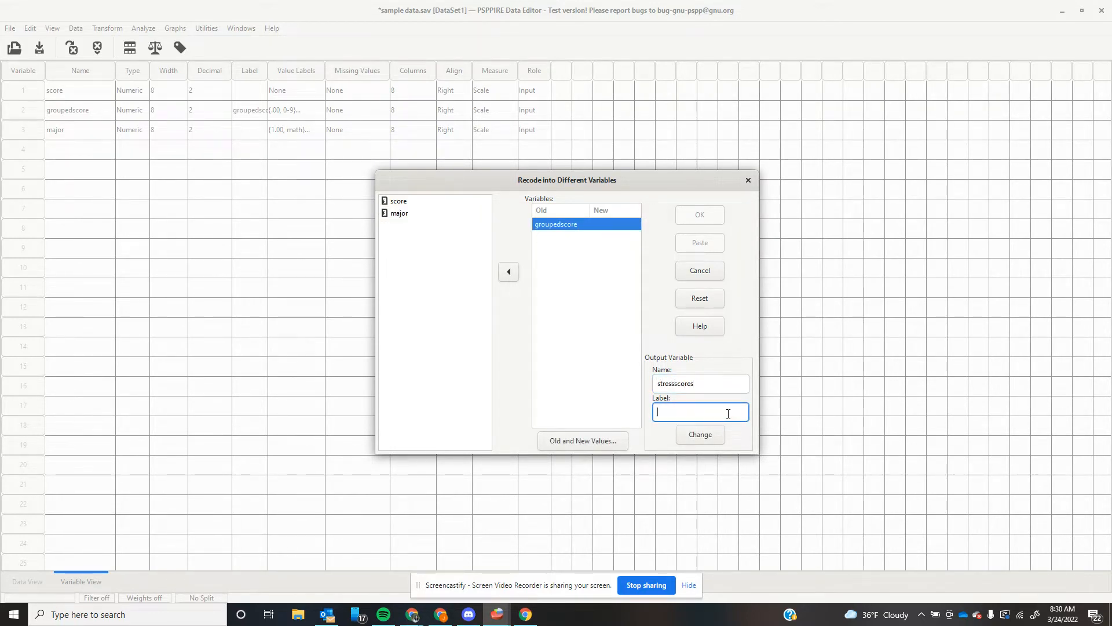
text(stressscores)
click(590, 441)
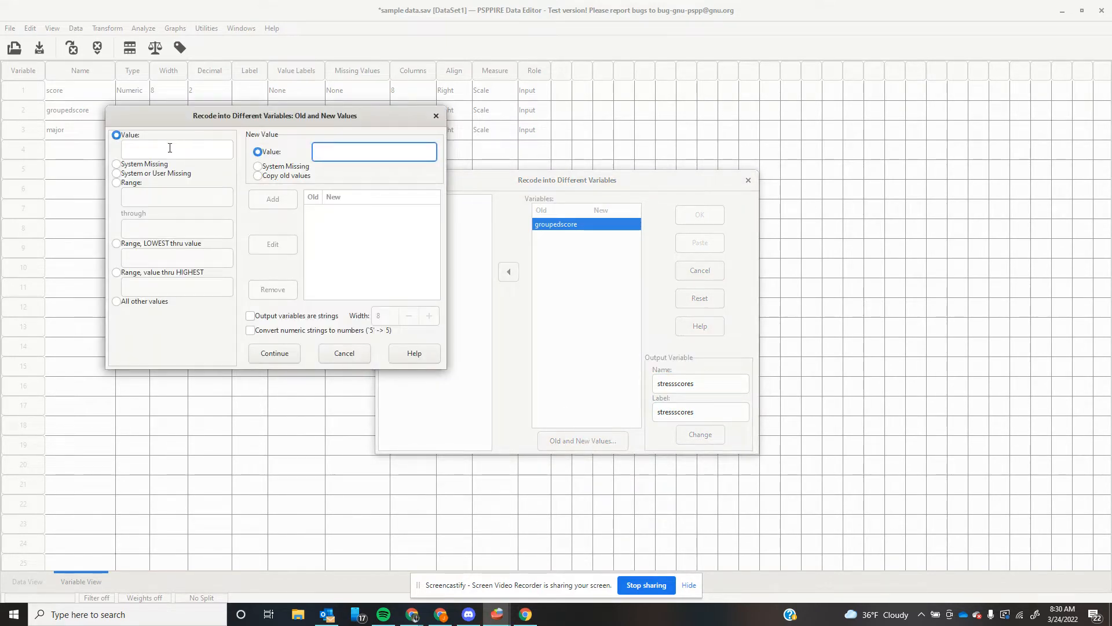
Add a range rule mapping old values 0 through 1 to new value 0.
click(117, 183)
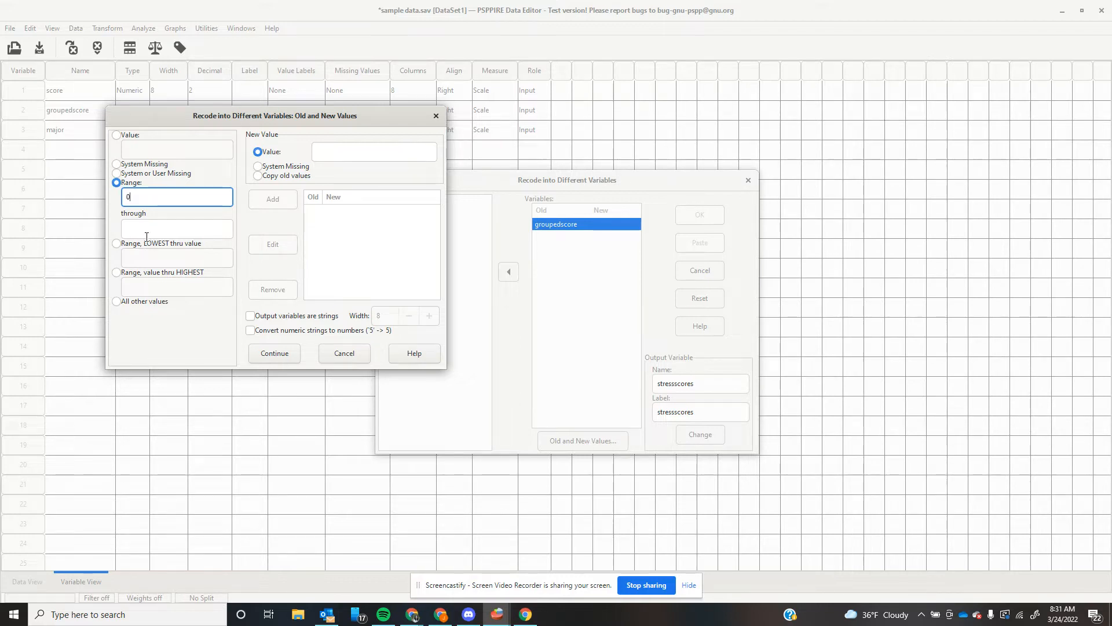
click(147, 233)
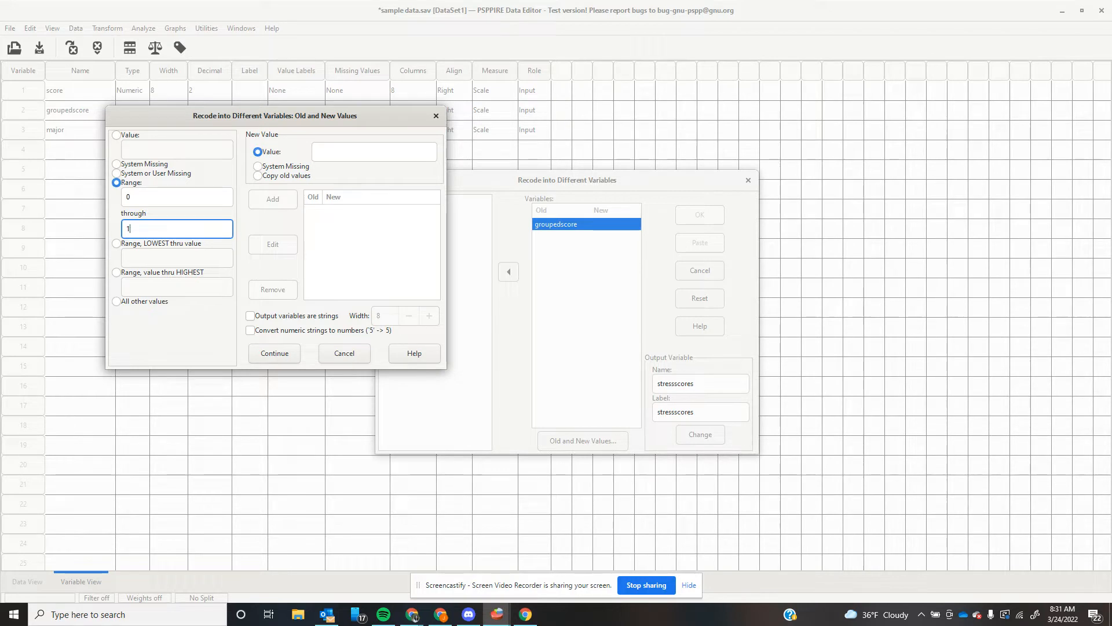
click(326, 154)
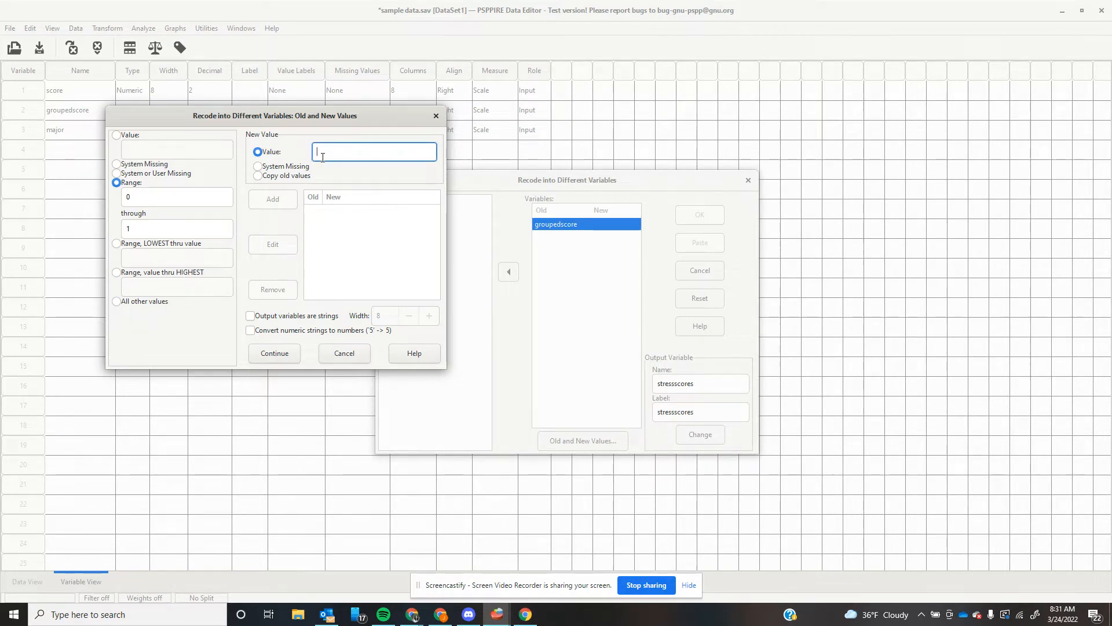
text(0)
click(290, 204)
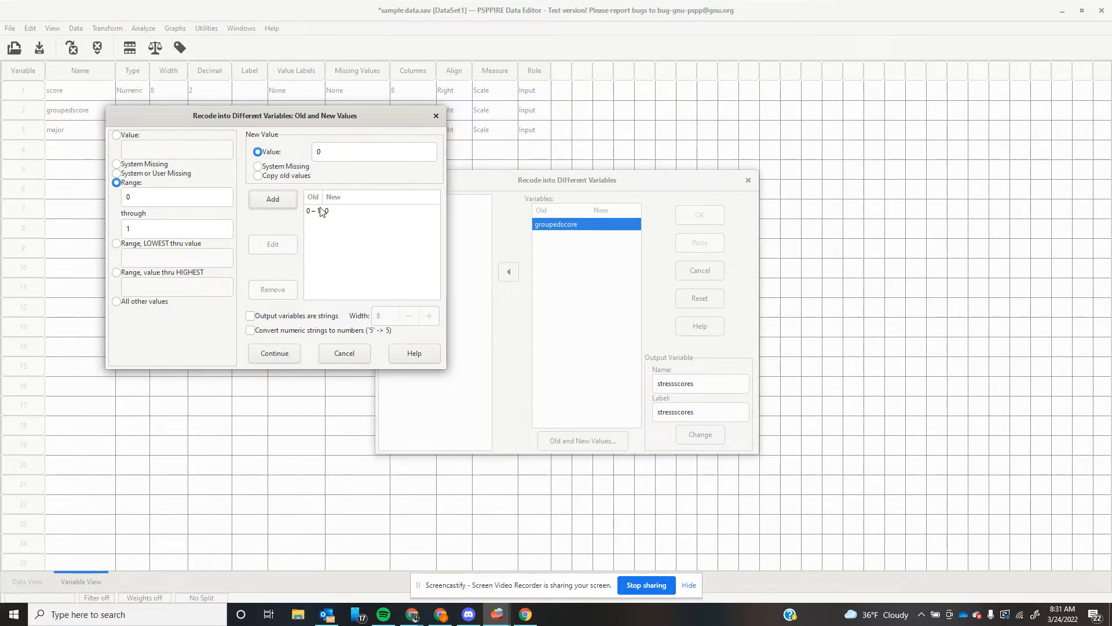
Add a second range rule mapping 2 through 4 to new value 1.
double_click(148, 199)
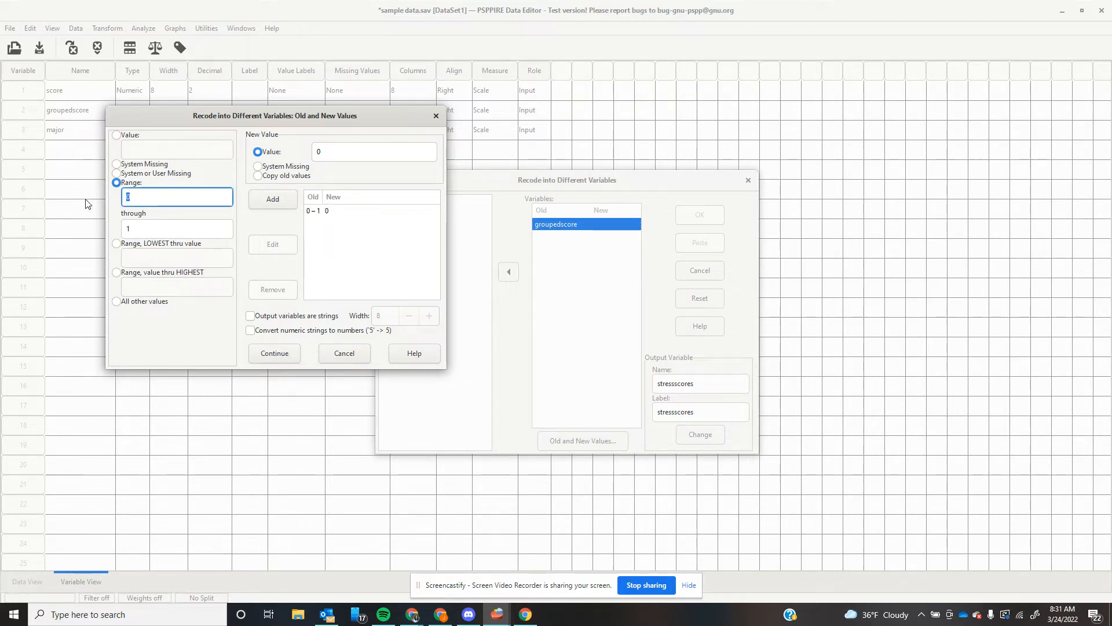
text(2)
key(Tab)
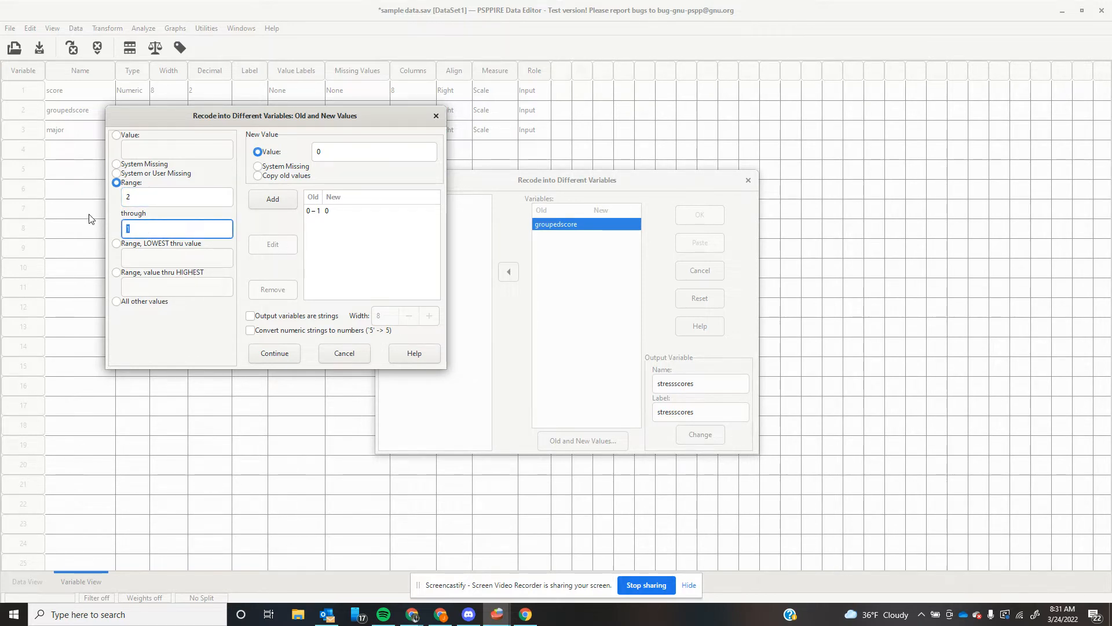
text(4)
double_click(367, 152)
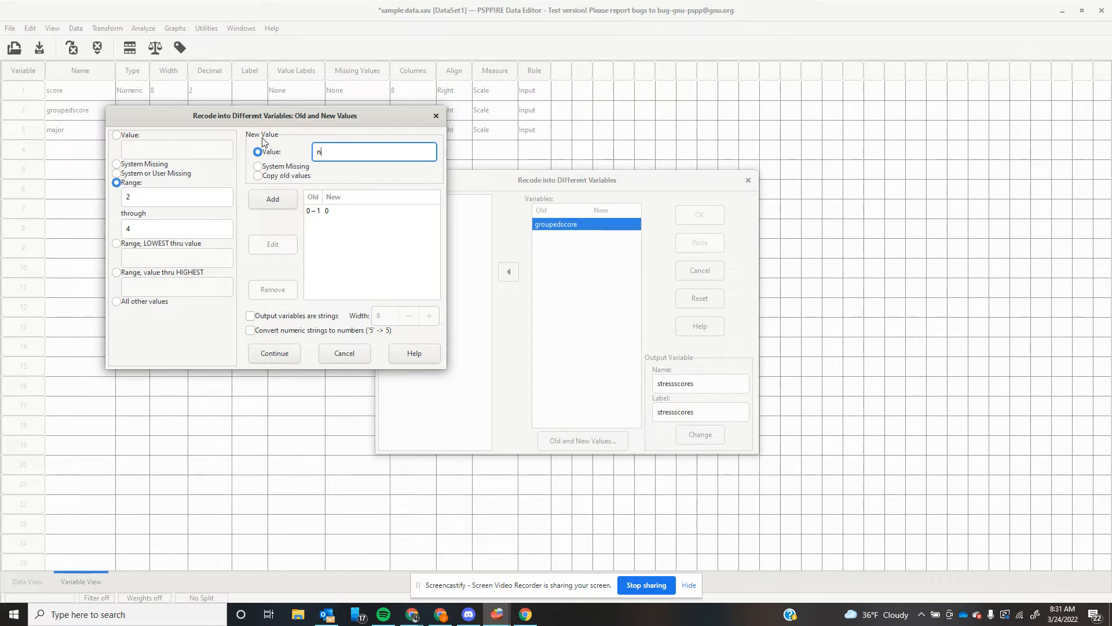
key(BackSpace)
key(BackSpace)
key(BackSpace)
text(1)
click(275, 198)
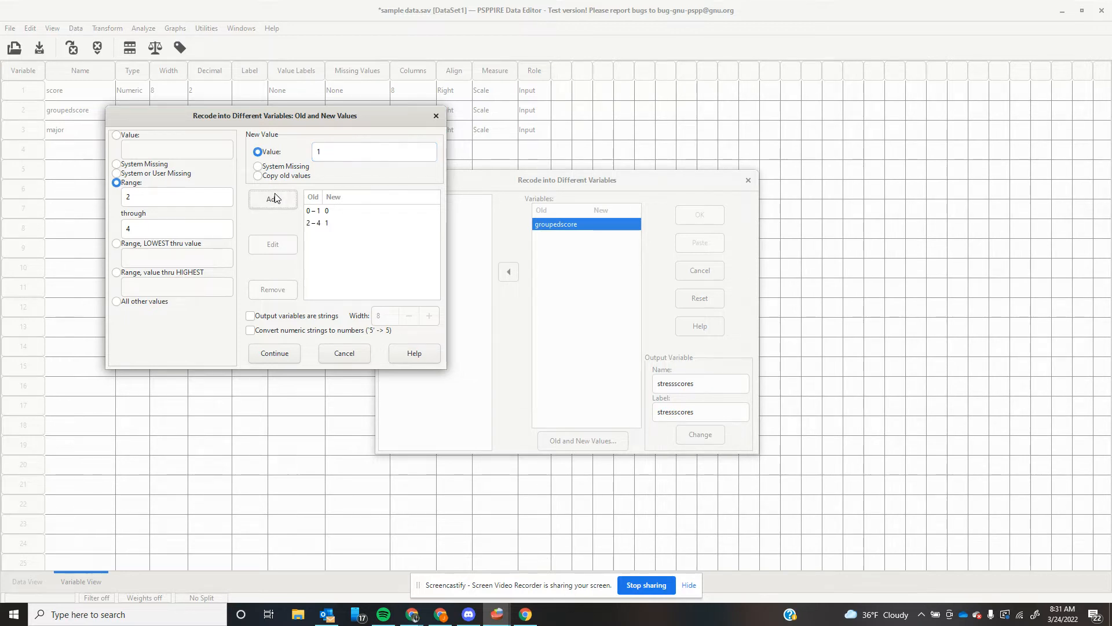
Add a range rule mapping 5 through 7 to new value 2.
double_click(174, 199)
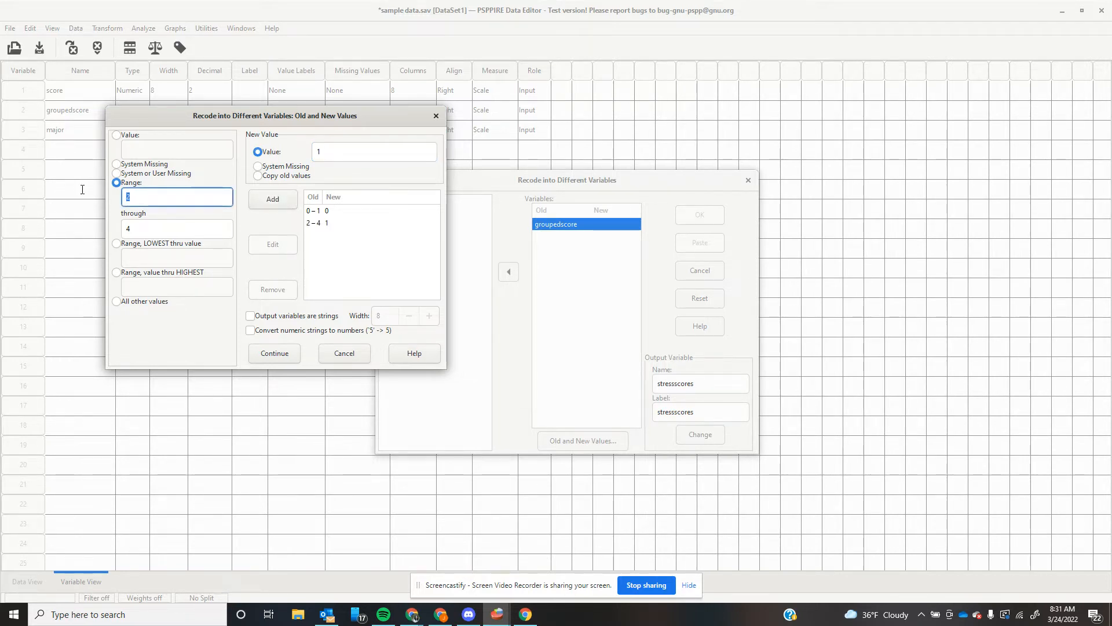
text(5)
double_click(133, 229)
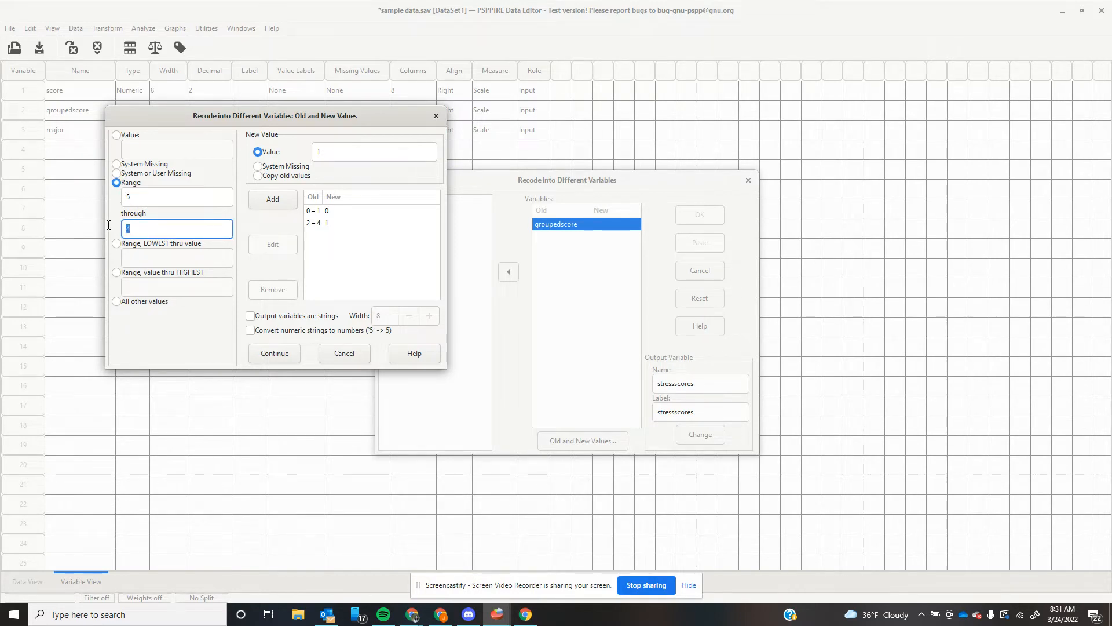
text(7)
click(343, 154)
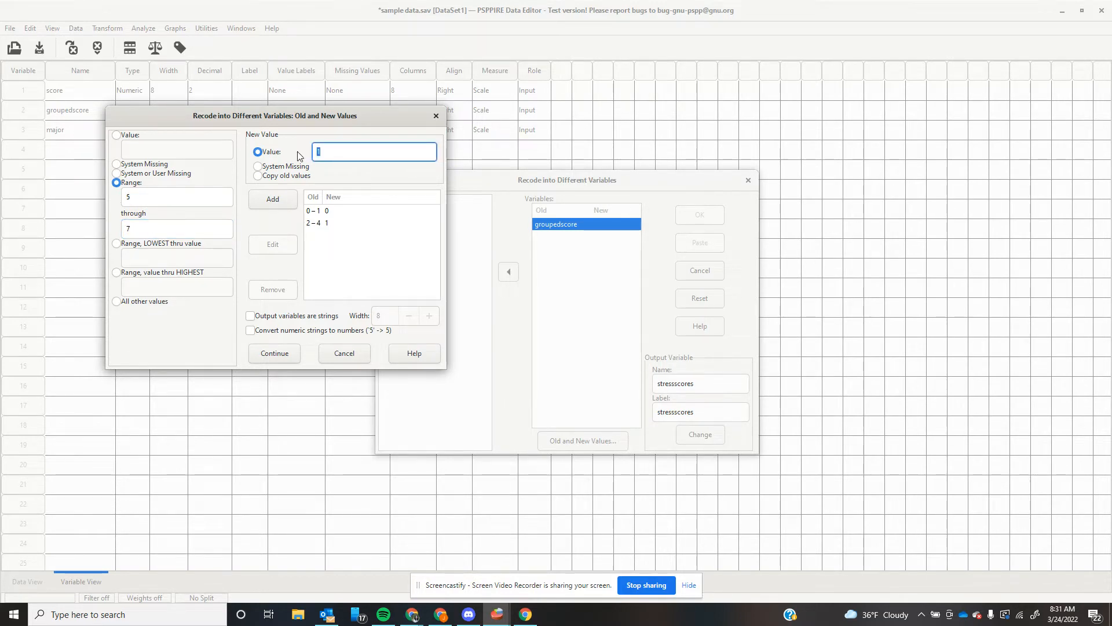
key(BackSpace)
text(2)
click(286, 206)
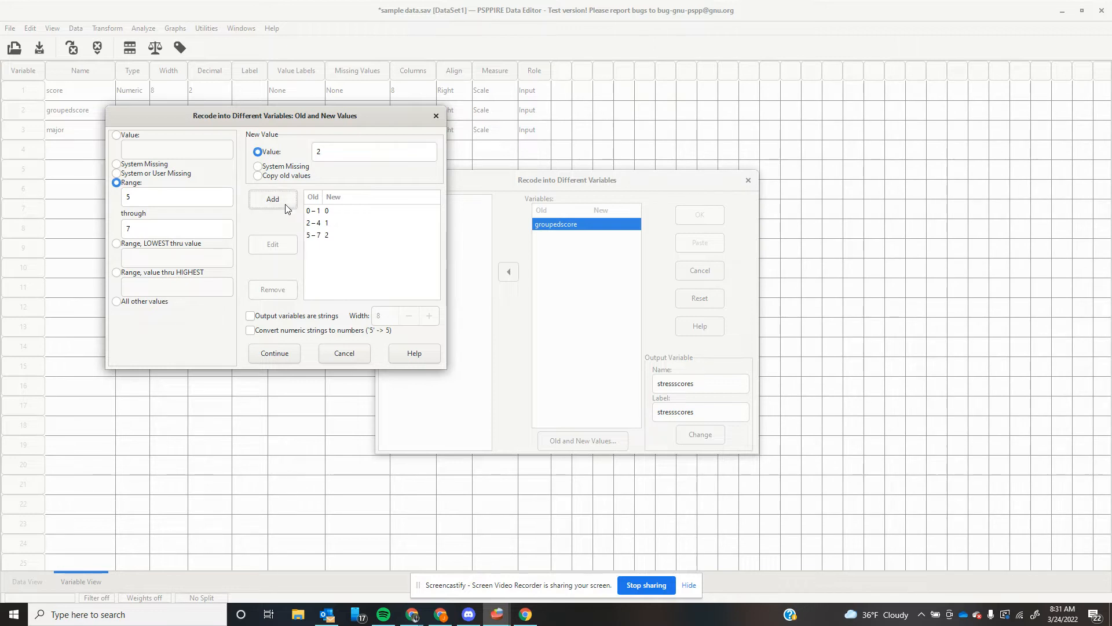
Add a range rule mapping 8 through 9 to new value 3.
double_click(168, 197)
text(8)
key(Tab)
text(9)
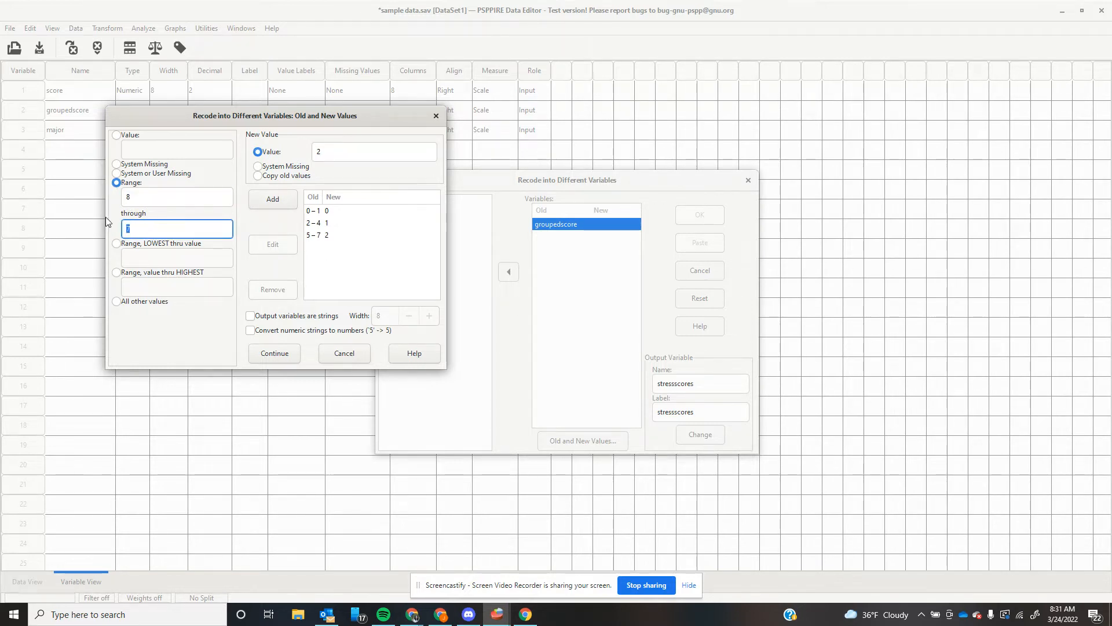
double_click(349, 156)
text(3)
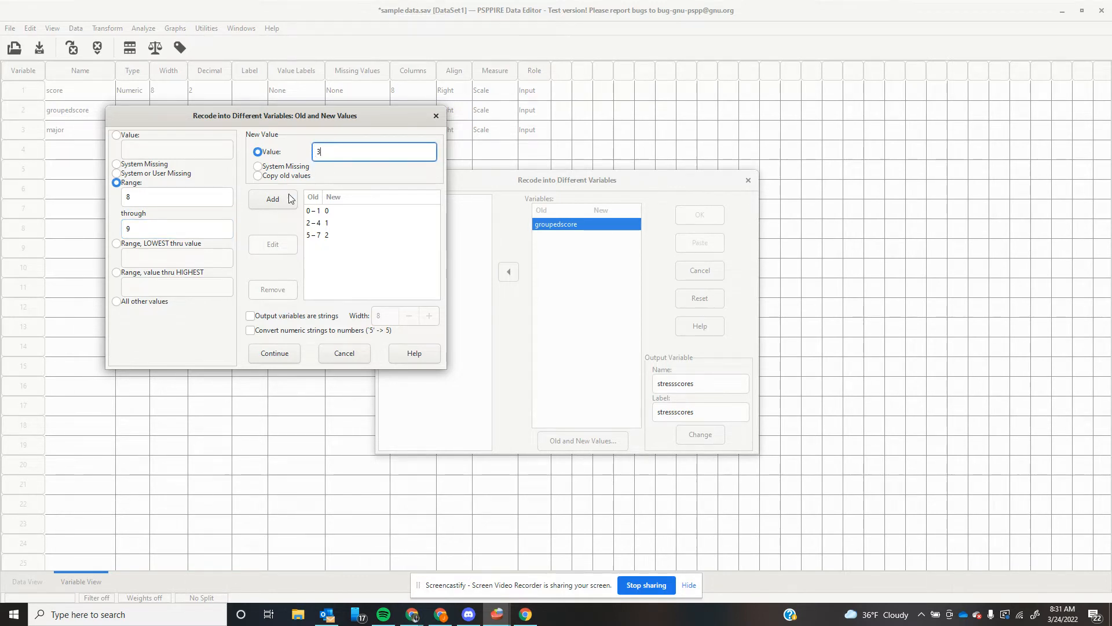
click(278, 200)
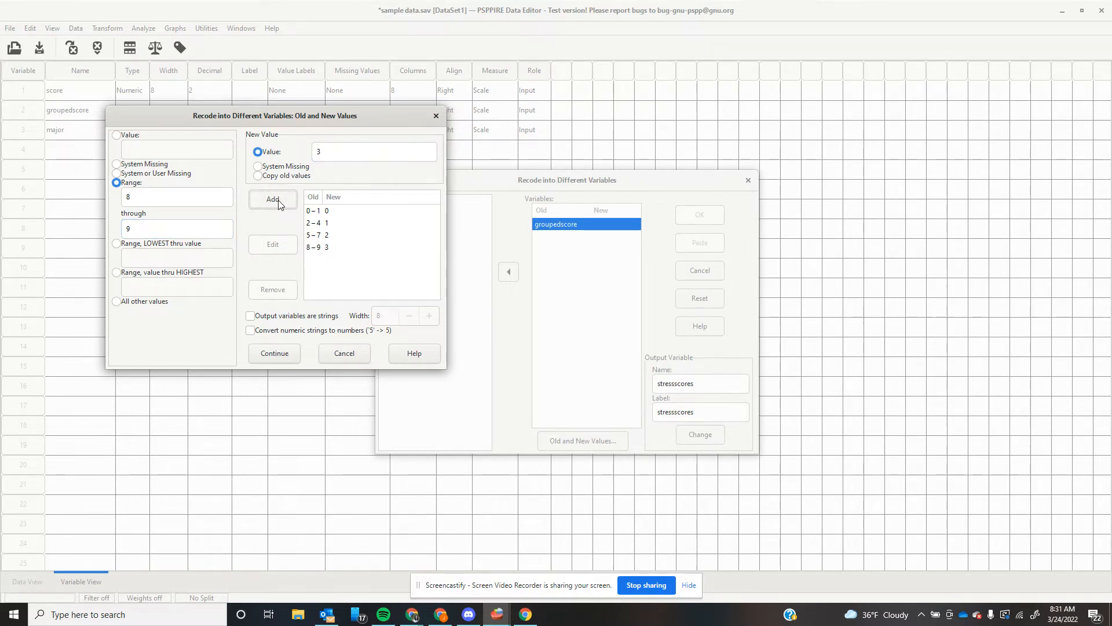
Add the single-value rule 10 → 4, apply stressscores as output, and run the recode.
double_click(153, 198)
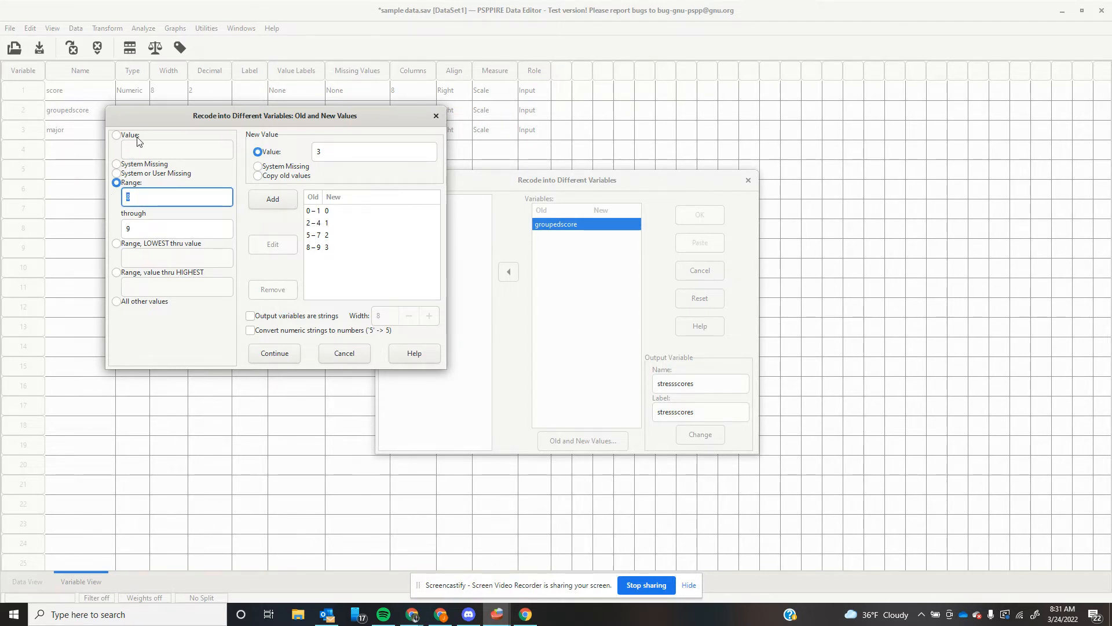
click(119, 136)
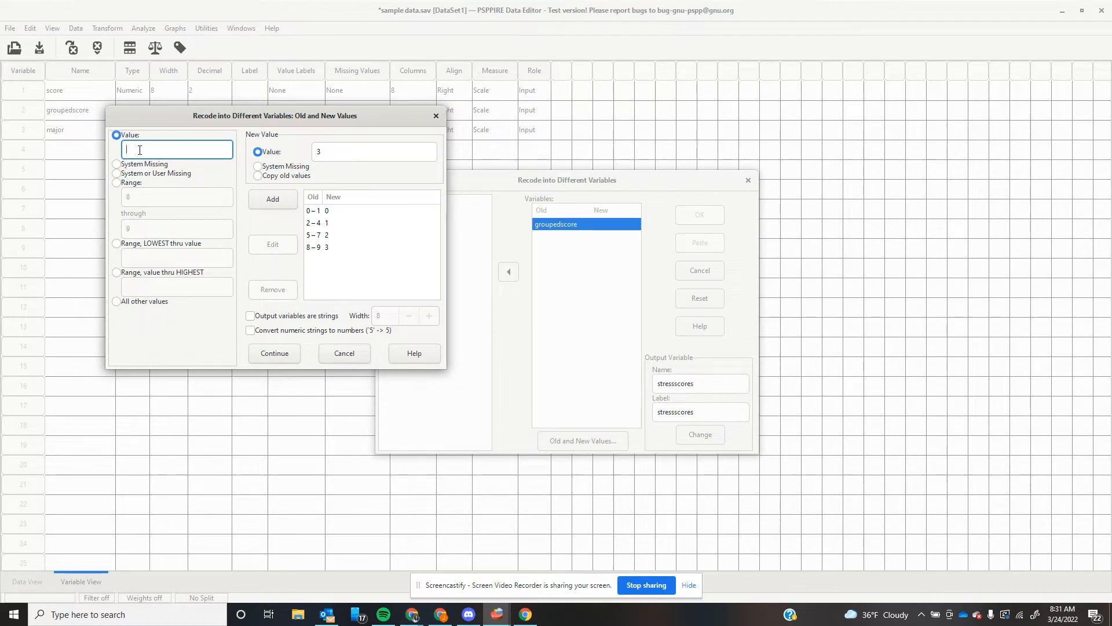
text(10)
click(319, 146)
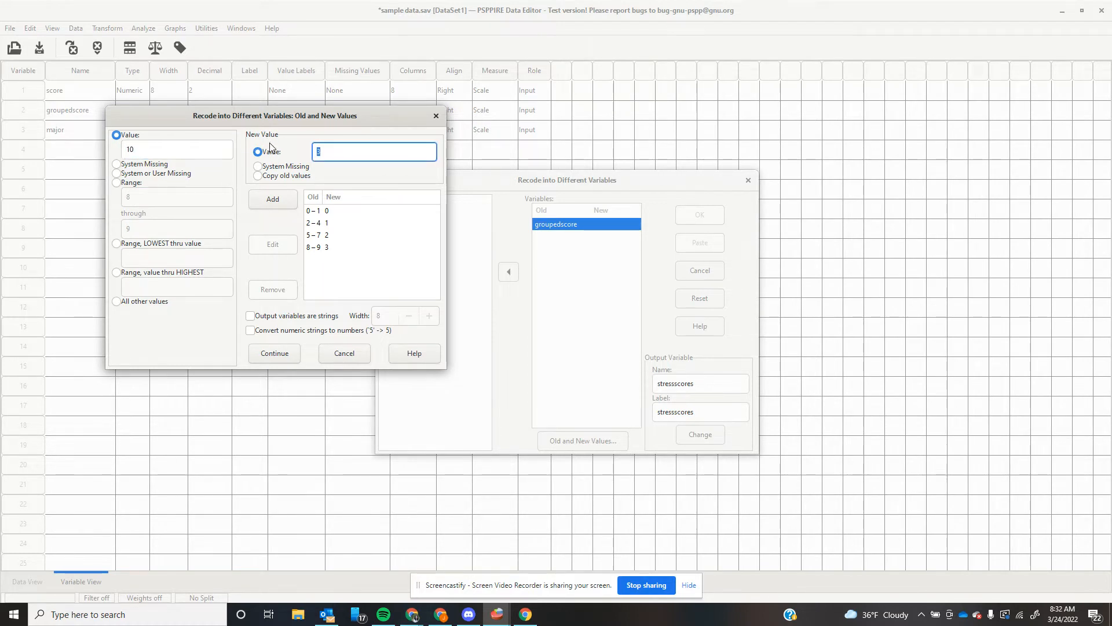
text(4)
click(290, 199)
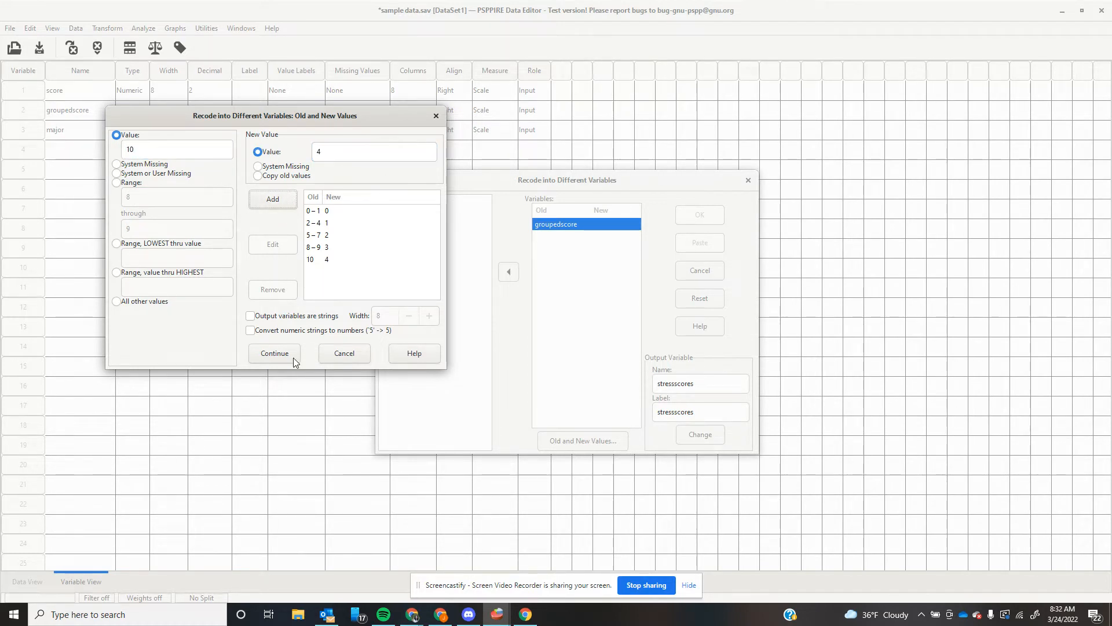
click(275, 354)
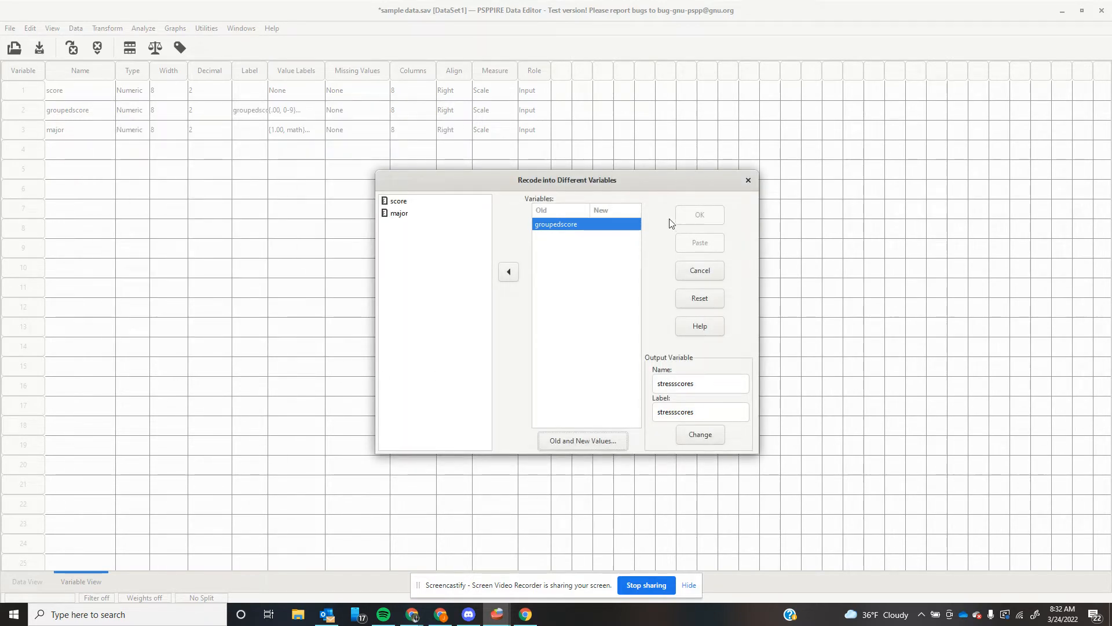
click(695, 436)
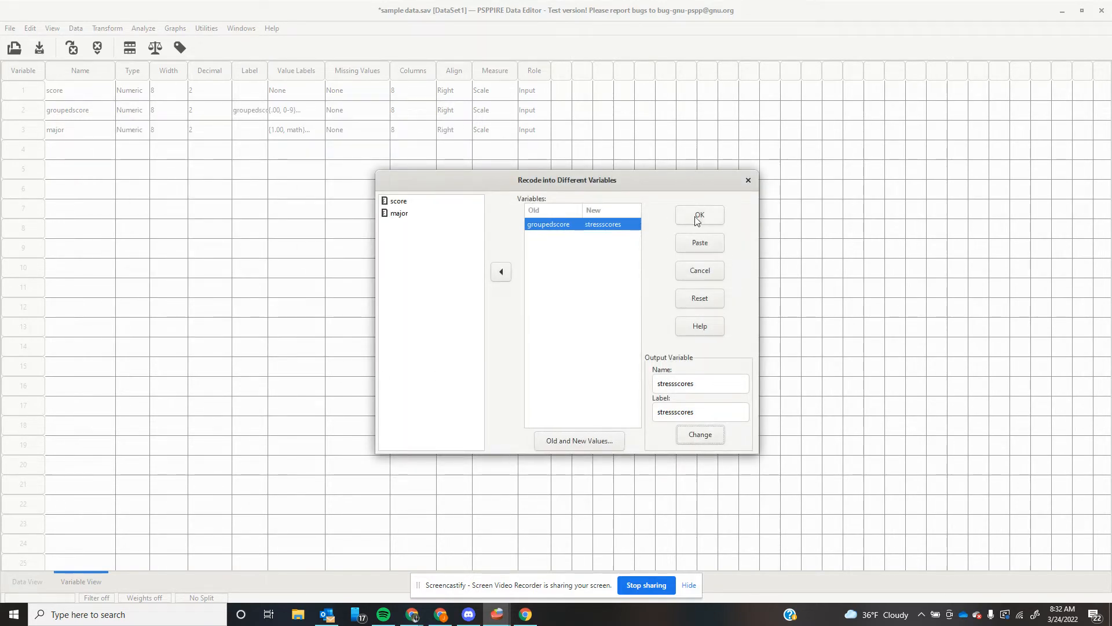
click(697, 218)
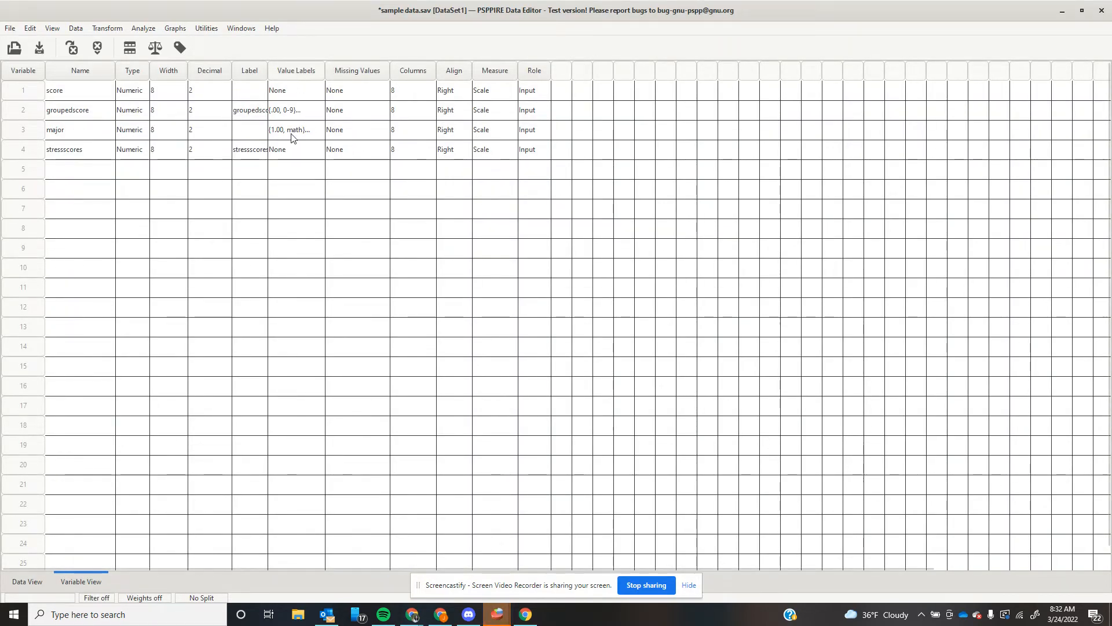
Label stressscores value 0 as 'nostress' and value 1 as 'lowstress'.
click(293, 158)
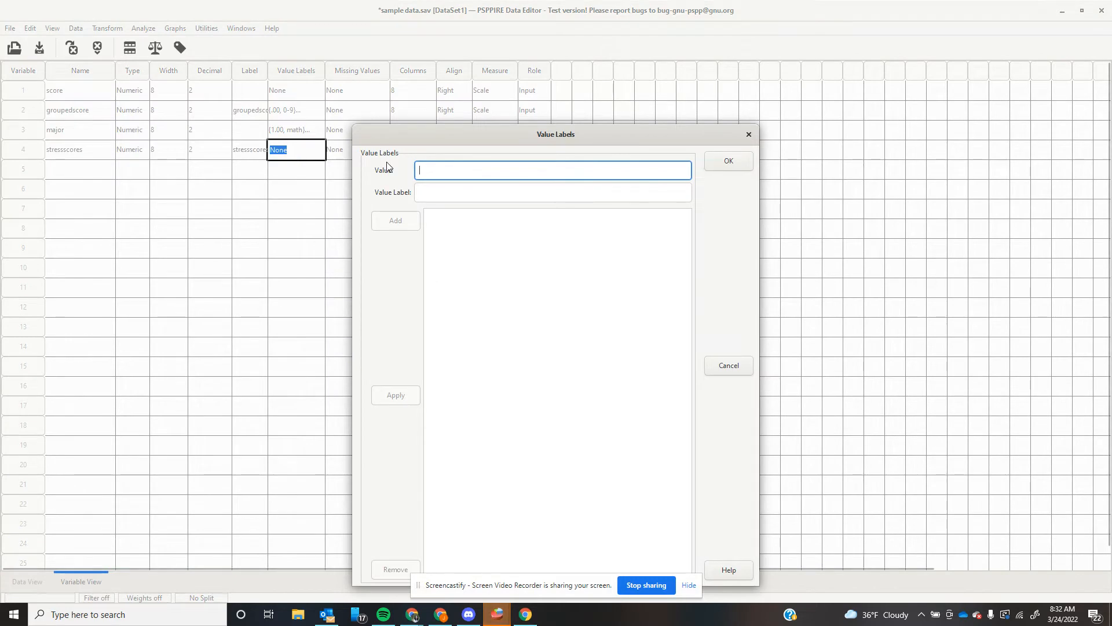
click(442, 193)
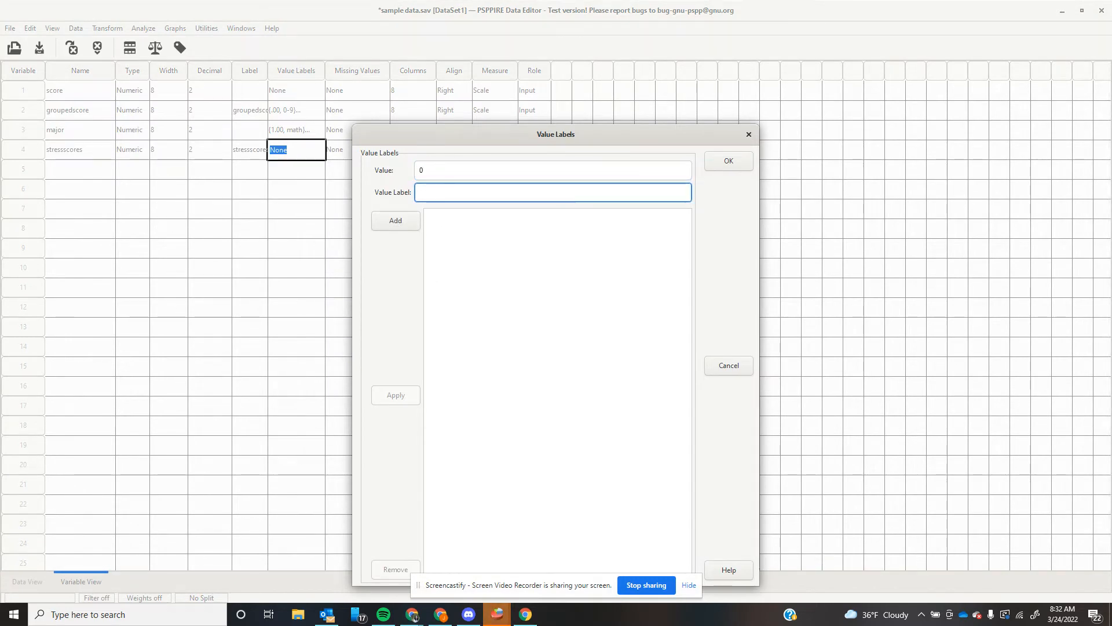
text(nost)
click(396, 220)
text(1)
click(455, 195)
text(lowstress)
click(384, 222)
Add labels 2 'moderatestress', 3 'highstress', 4 'extremestrses' and confirm the value labels.
text(2)
click(438, 195)
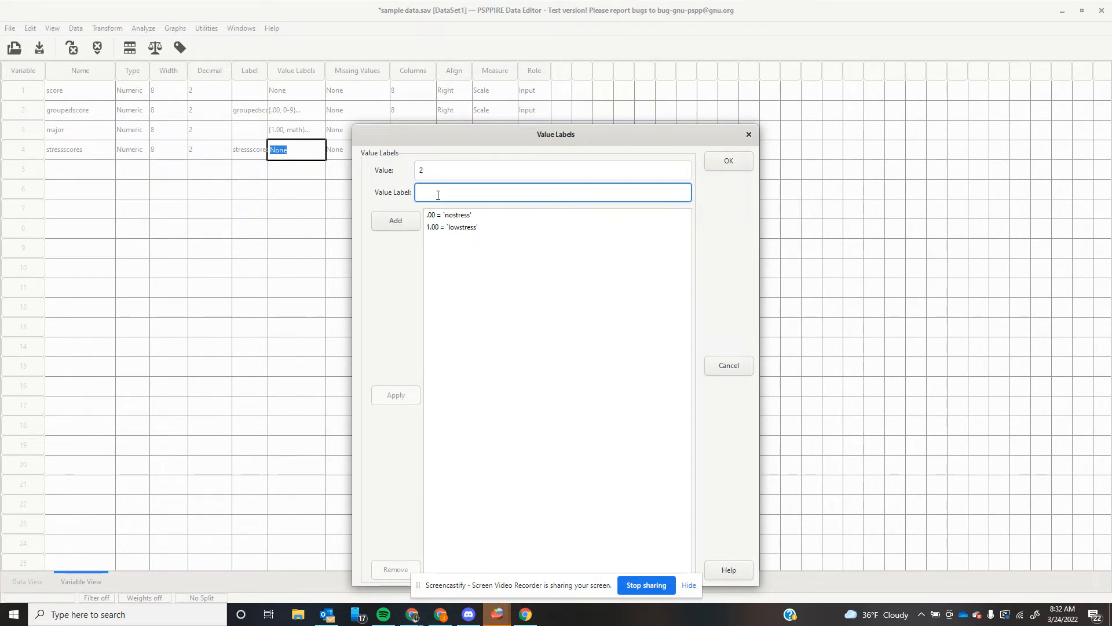
text(moderatestress)
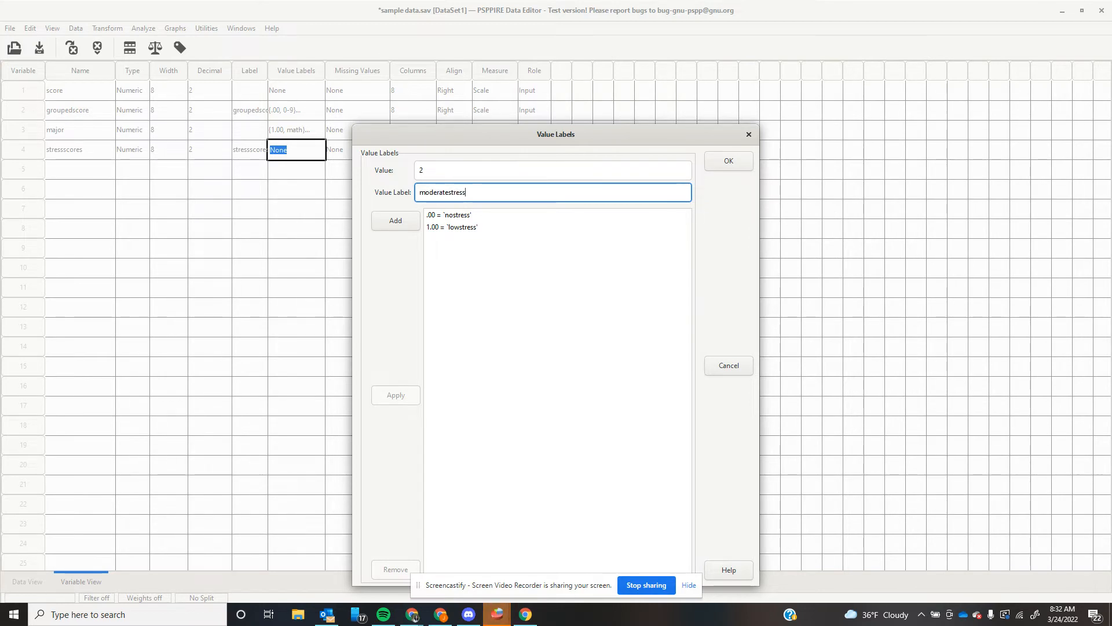
click(397, 224)
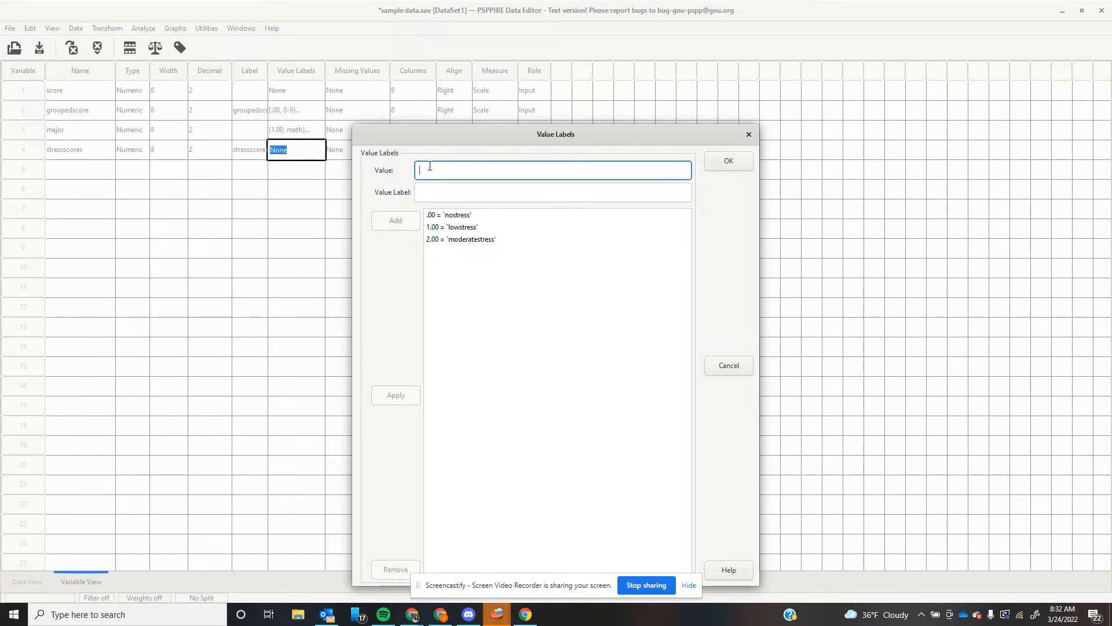
text(3)
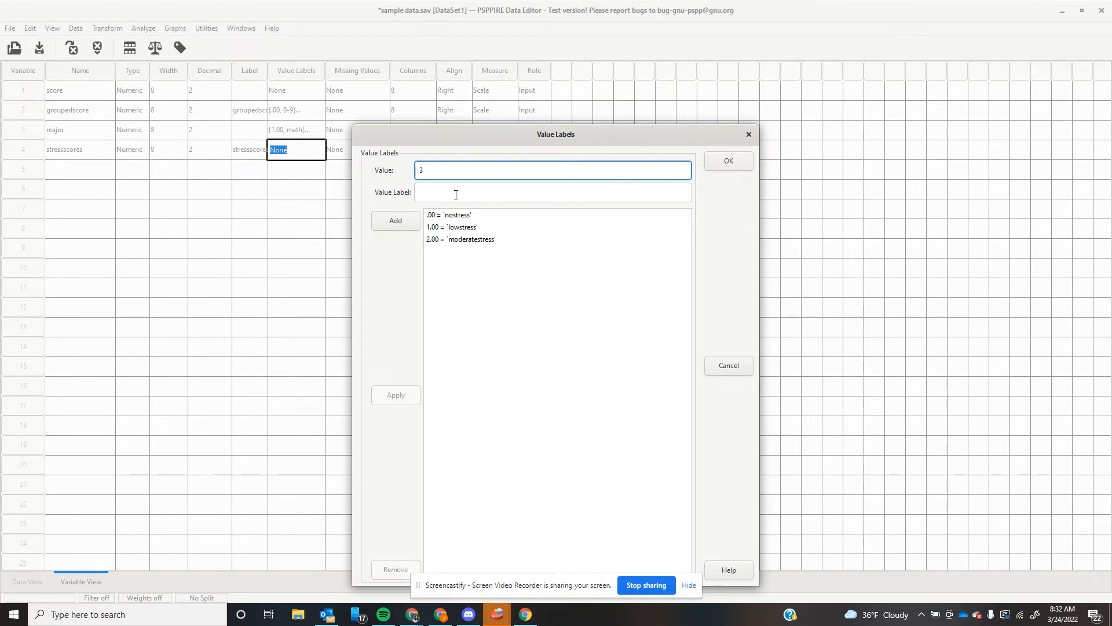
click(456, 194)
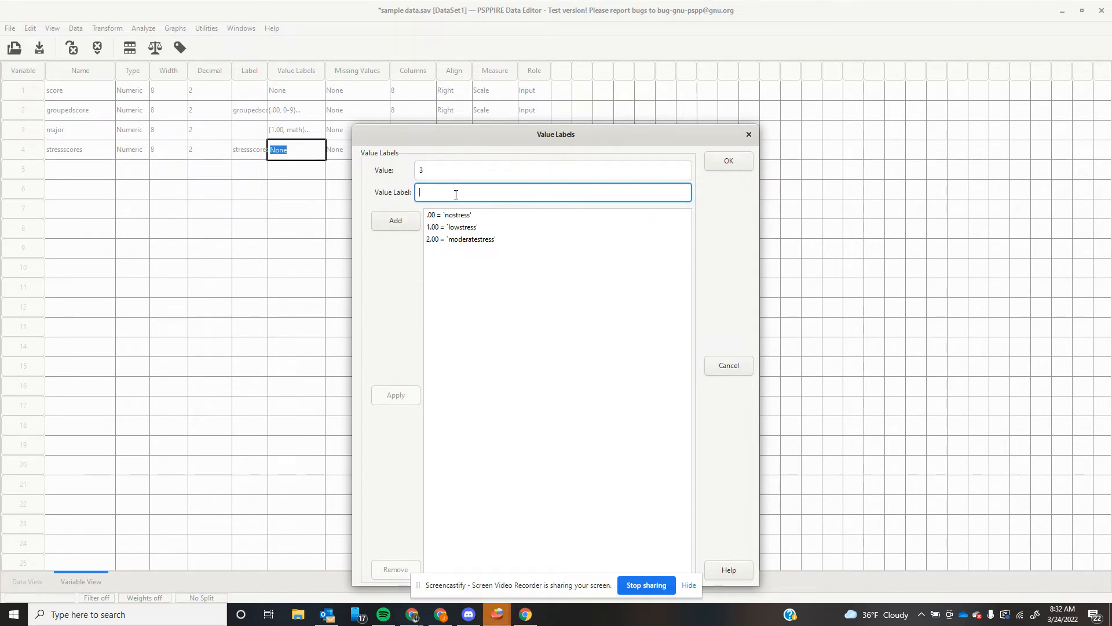
text(highstress)
click(412, 225)
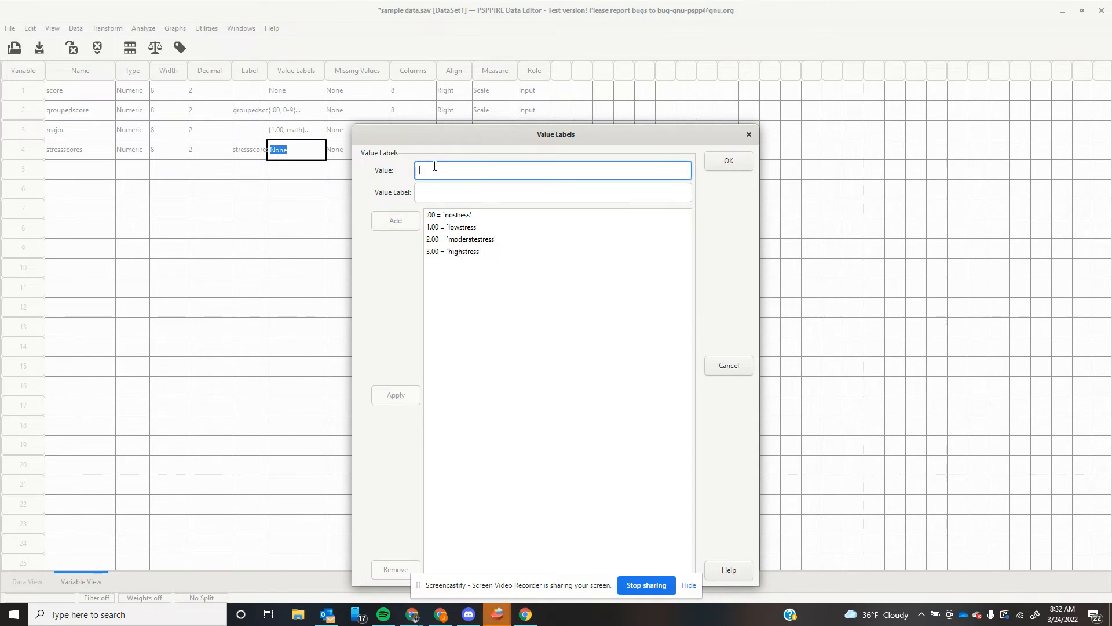
click(472, 190)
text(extre)
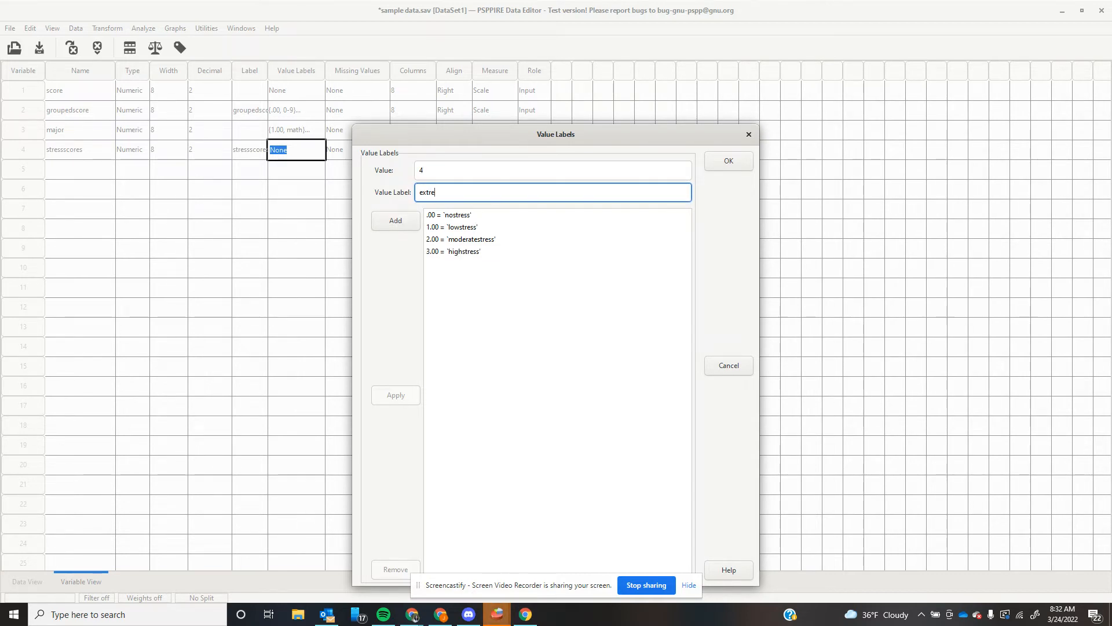
text(mestrses)
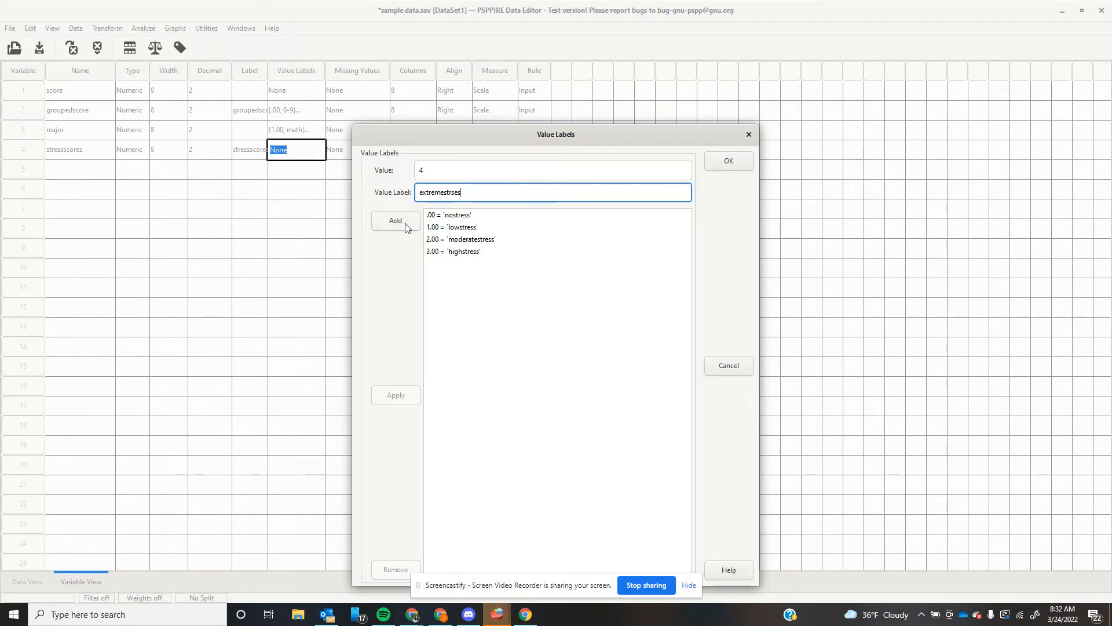
click(397, 222)
click(718, 167)
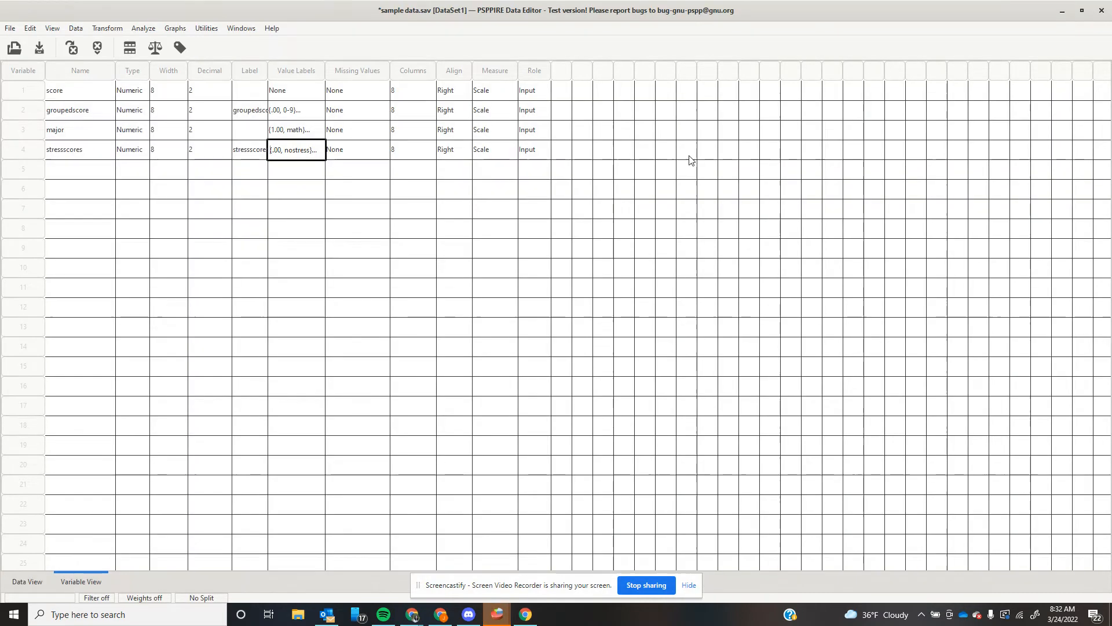
click(27, 581)
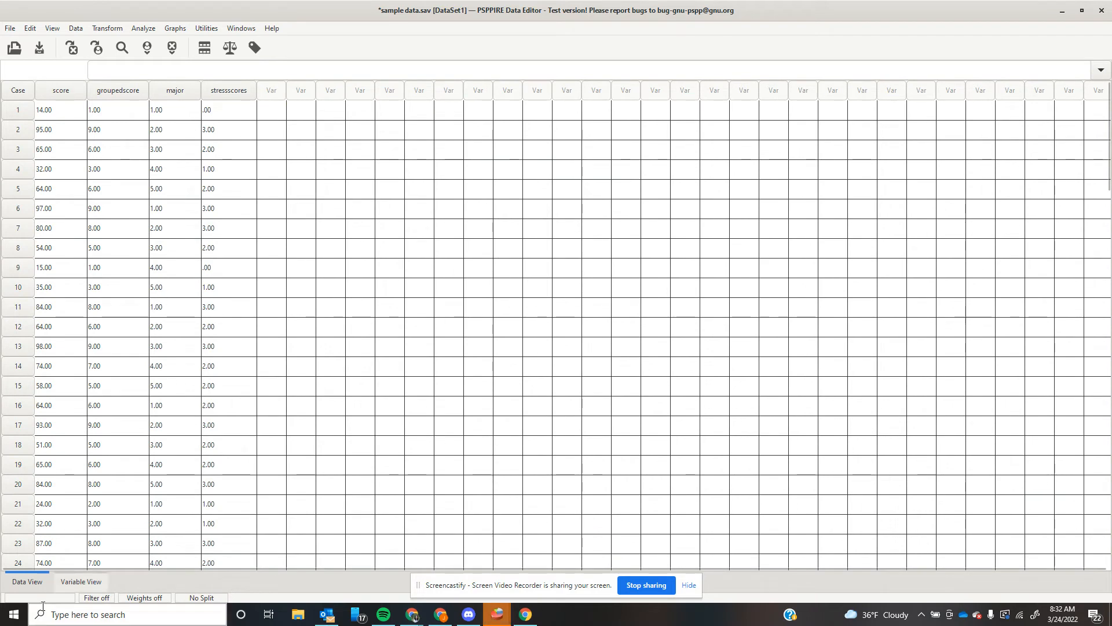
click(63, 584)
click(47, 582)
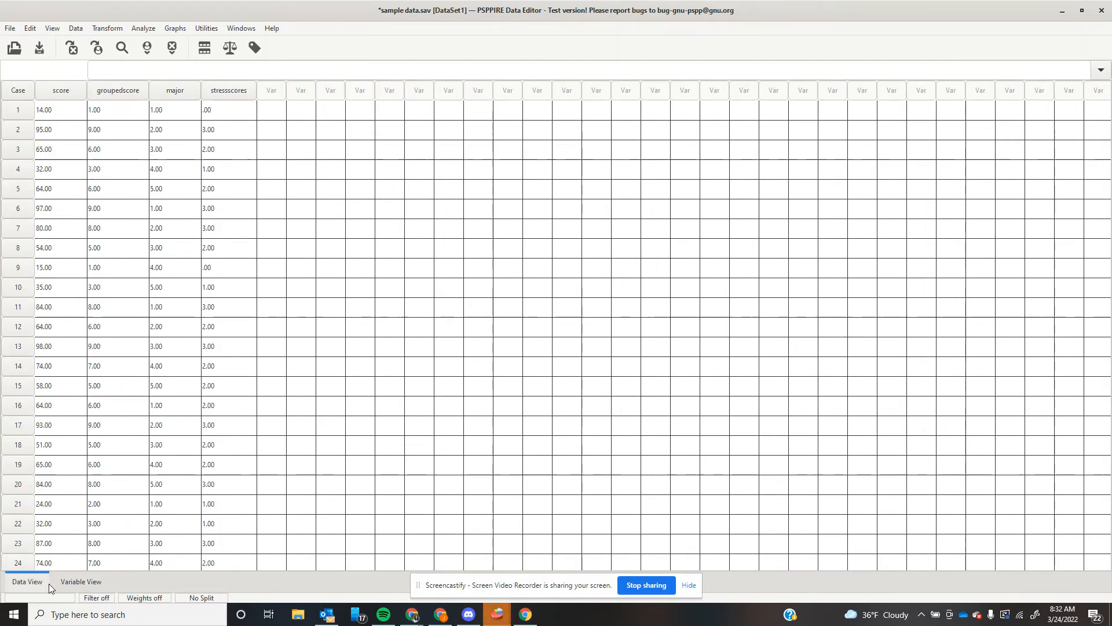
scroll(222, 311, down, 8)
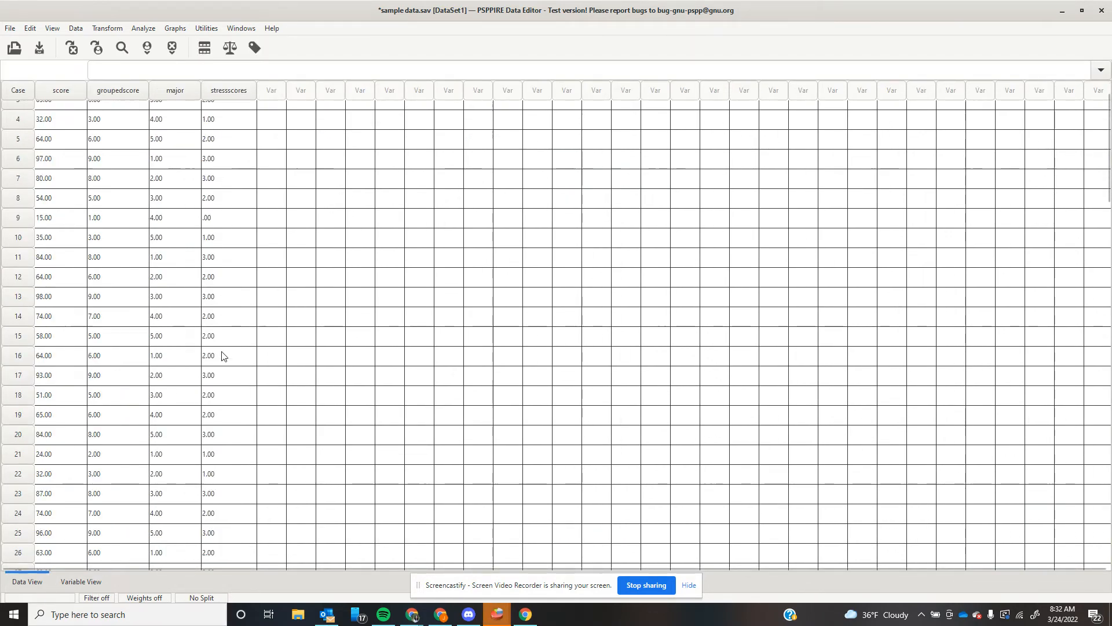
scroll(218, 363, down, 11)
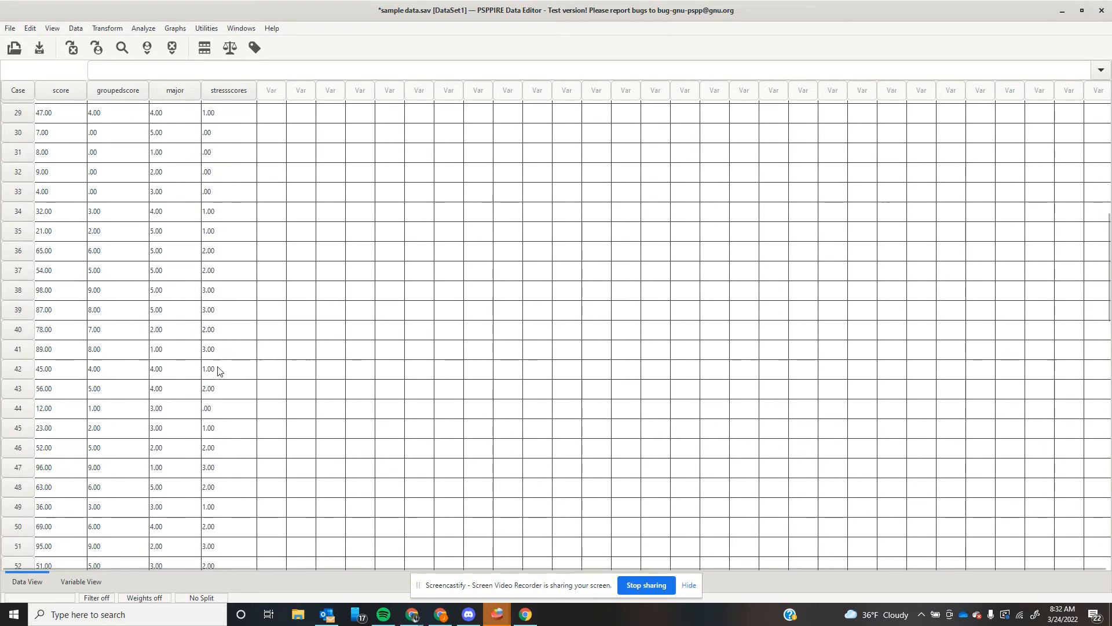
scroll(226, 396, down, 8)
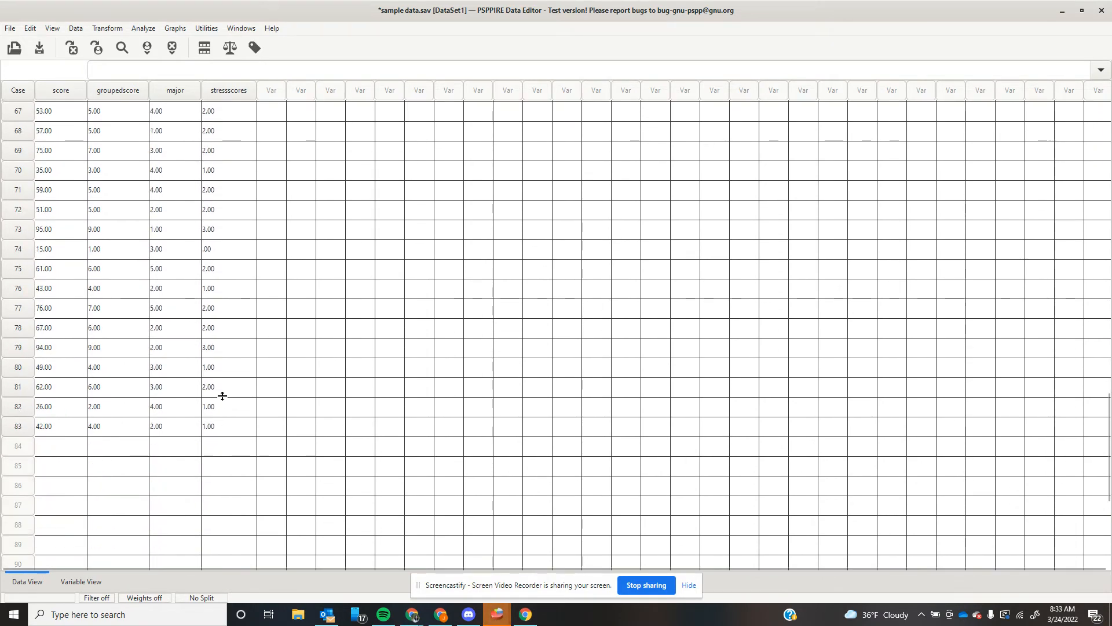
scroll(223, 396, up, 6)
scroll(226, 388, up, 20)
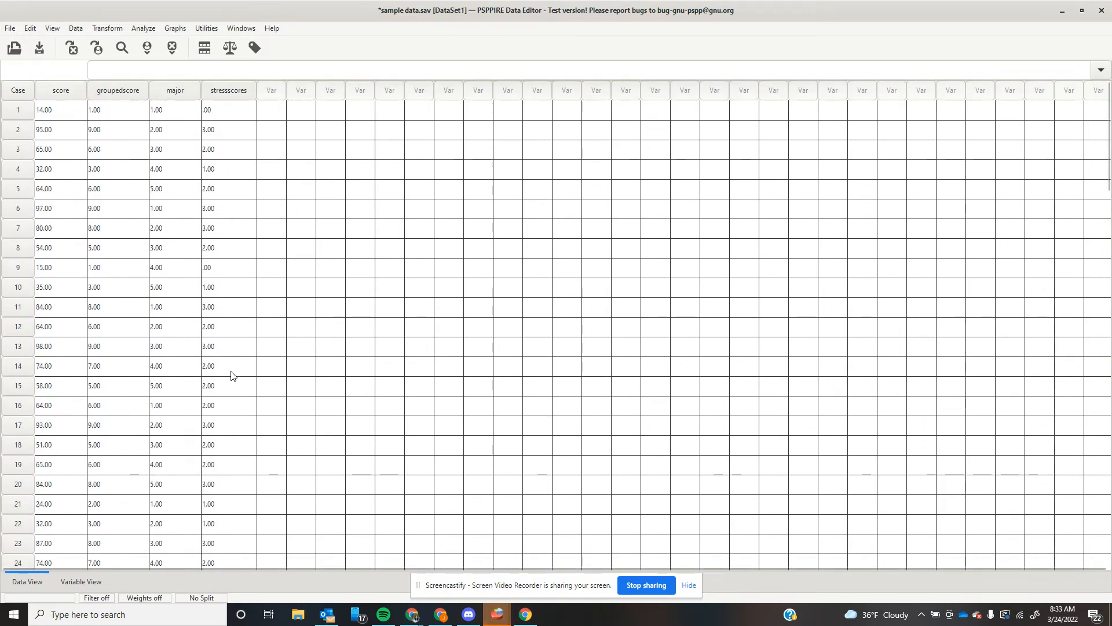
click(81, 582)
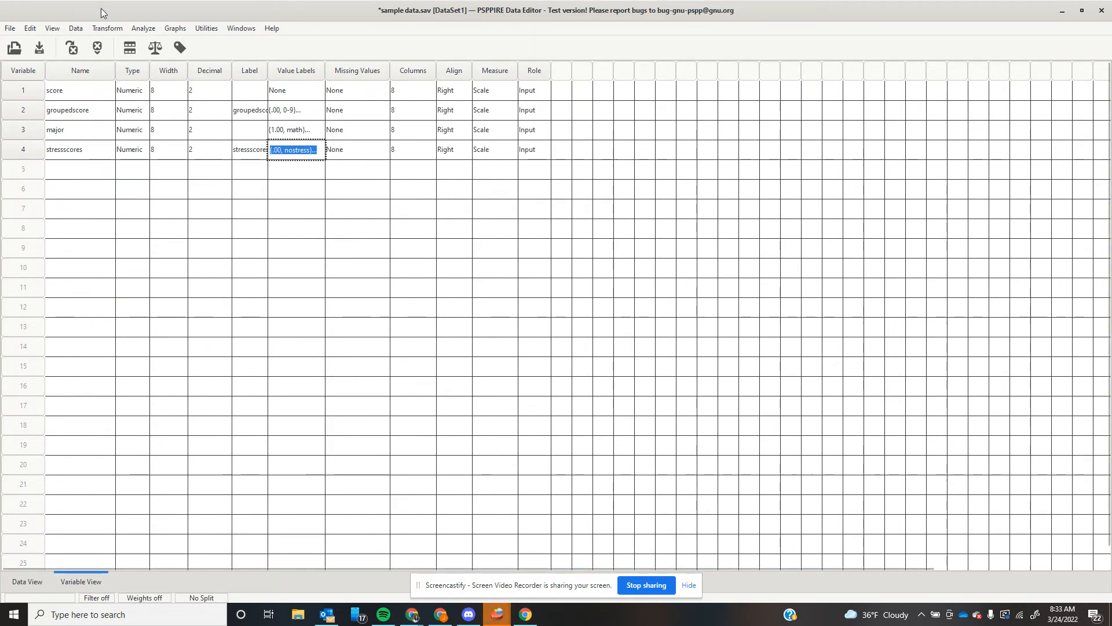
Set up Frequencies for stressscores with mean, standard deviation, minimum and maximum unchecked.
click(142, 29)
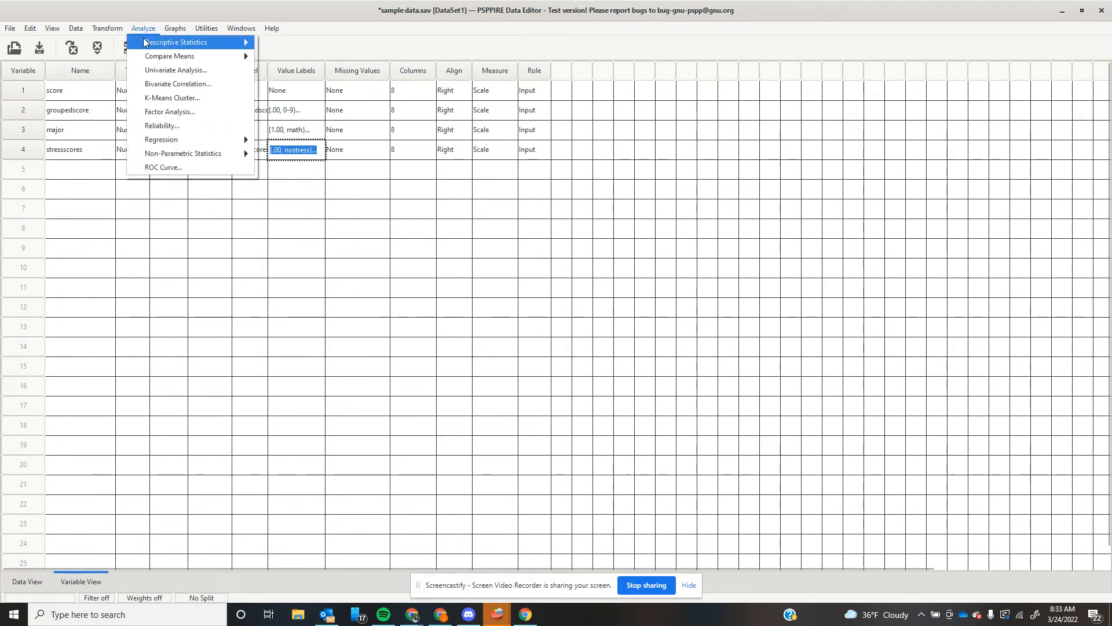
mouse_move(191, 42)
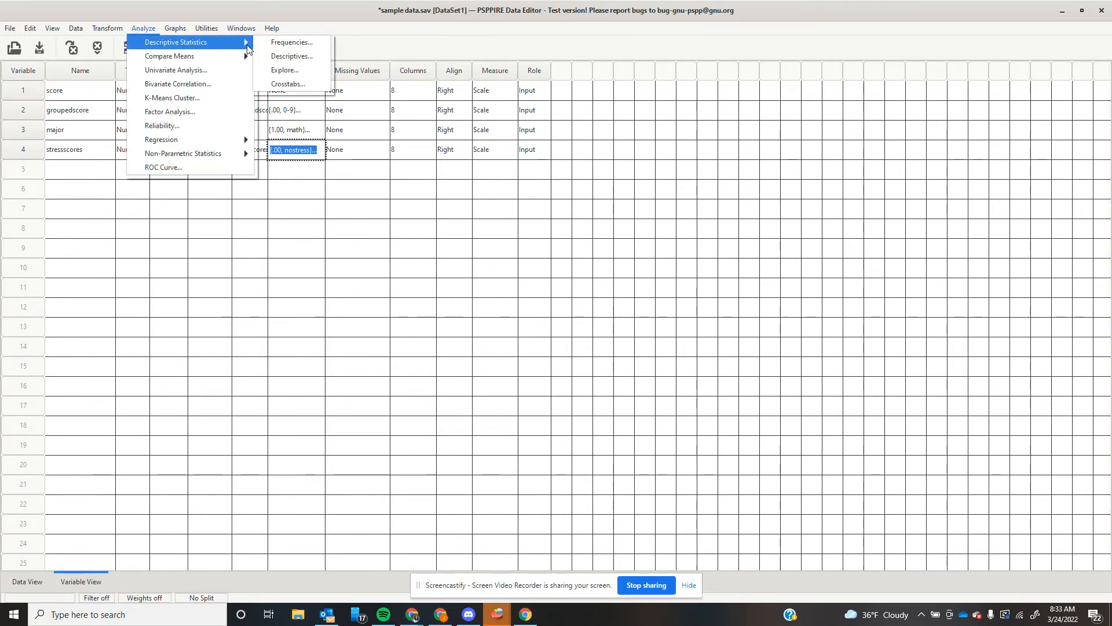
click(269, 44)
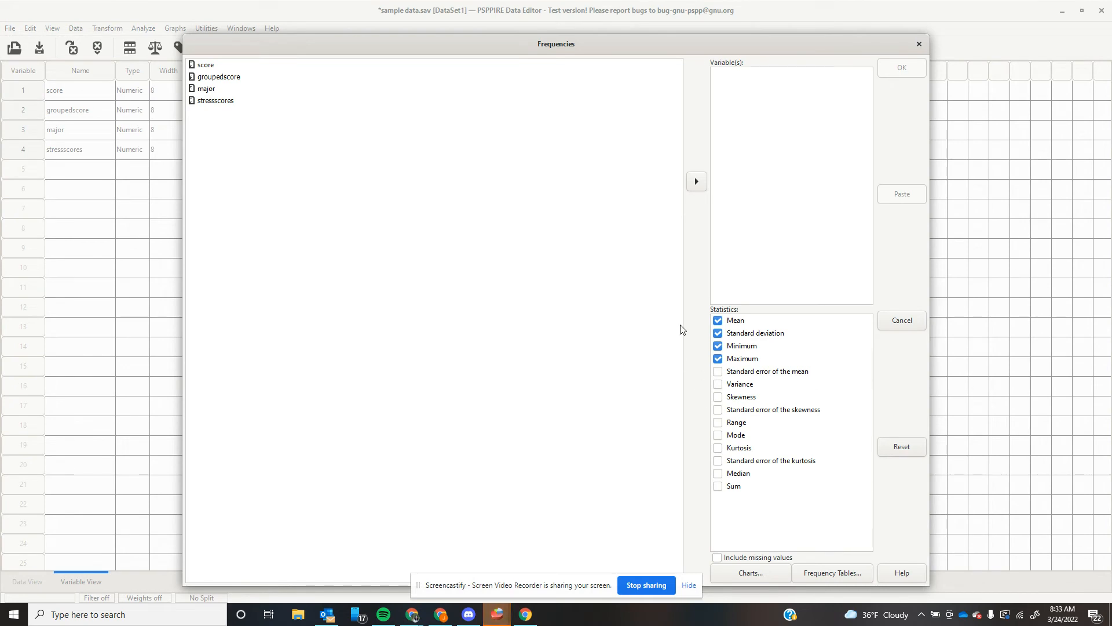
click(215, 101)
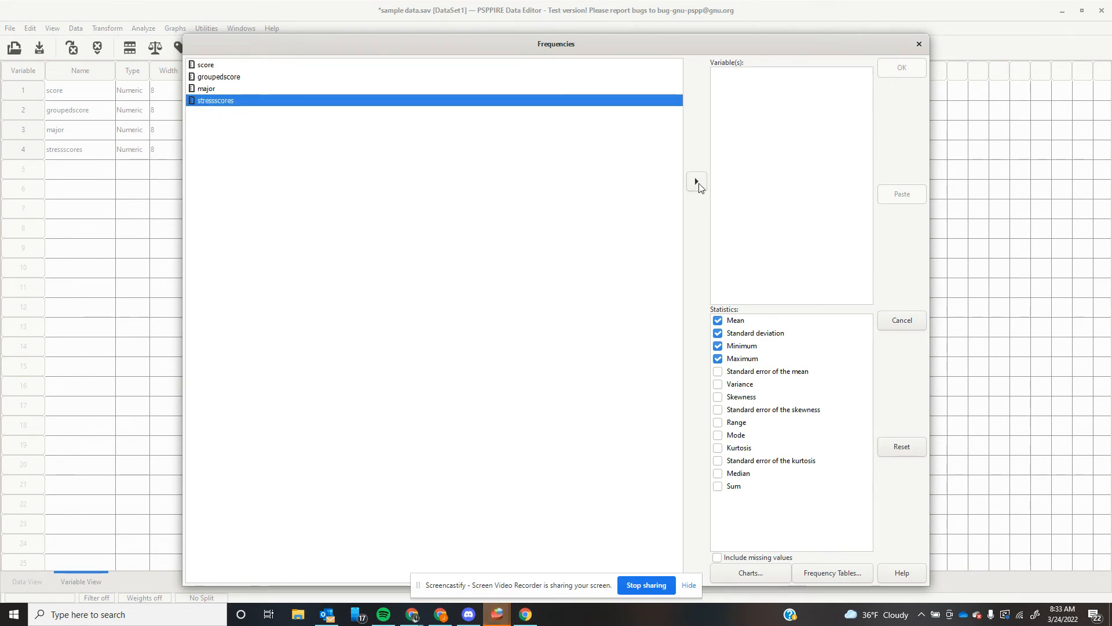
click(697, 182)
click(718, 323)
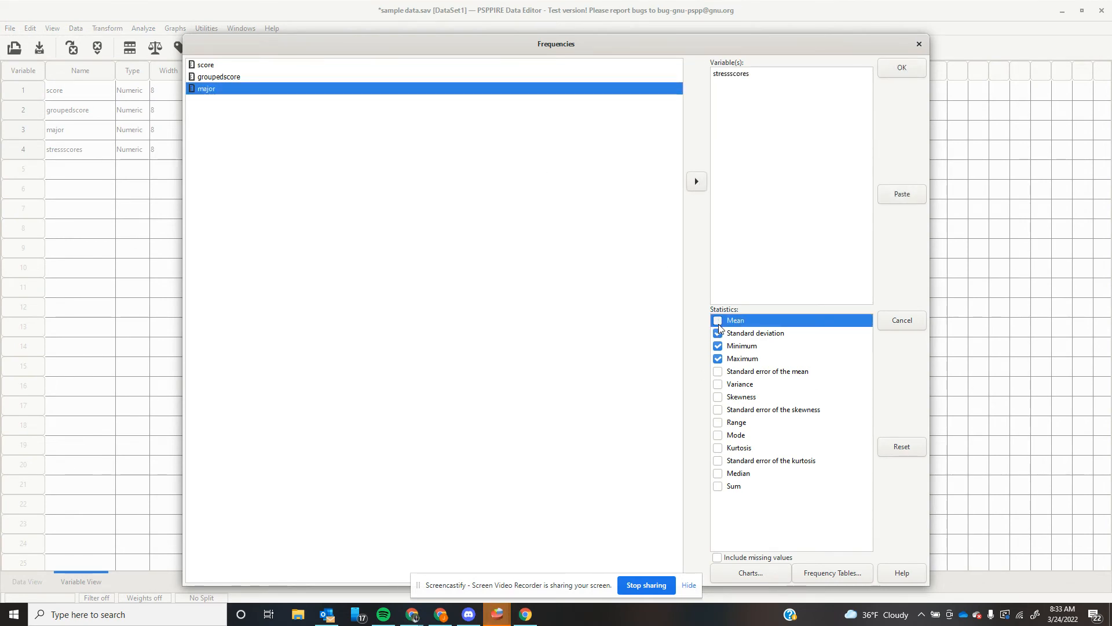
click(718, 334)
click(718, 346)
click(718, 358)
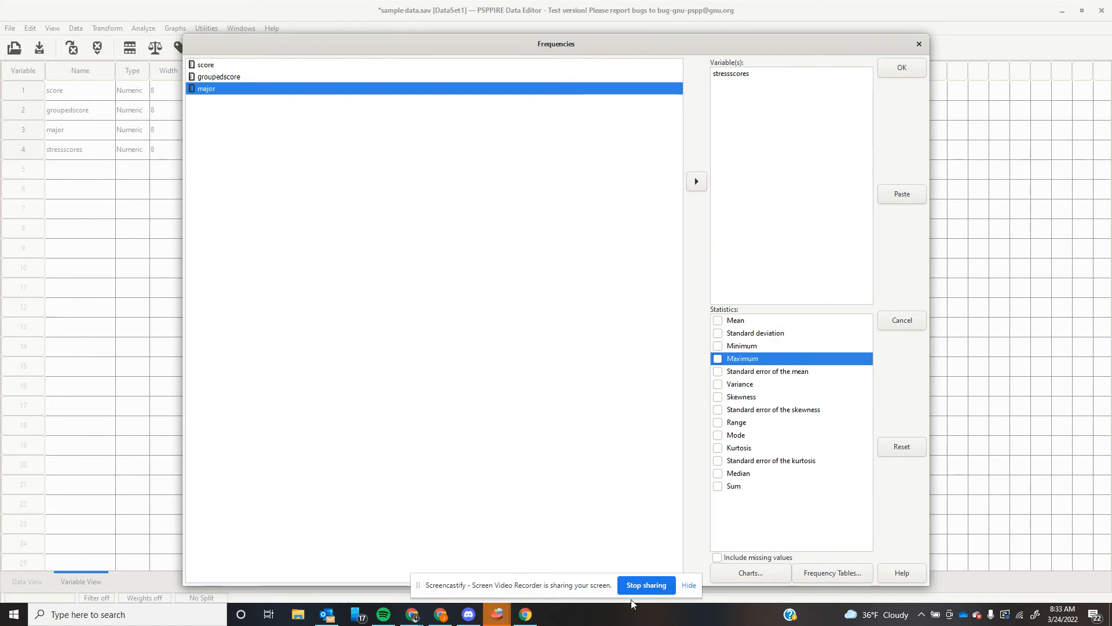
Request pie charts, run the frequencies, and view the results in the Output Viewer.
click(749, 573)
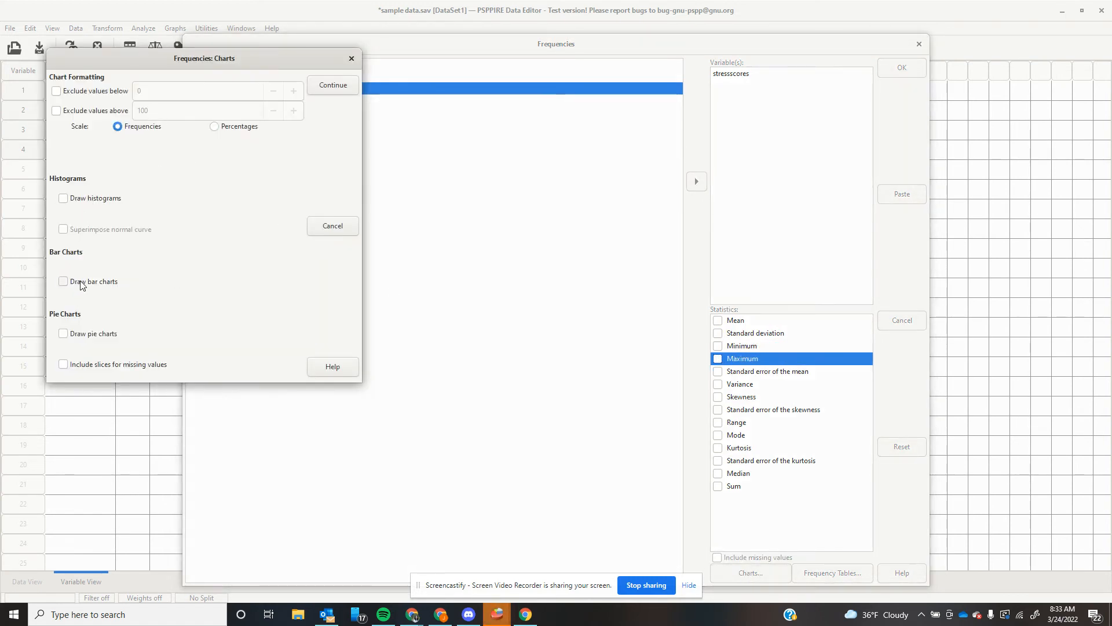
click(68, 333)
click(324, 90)
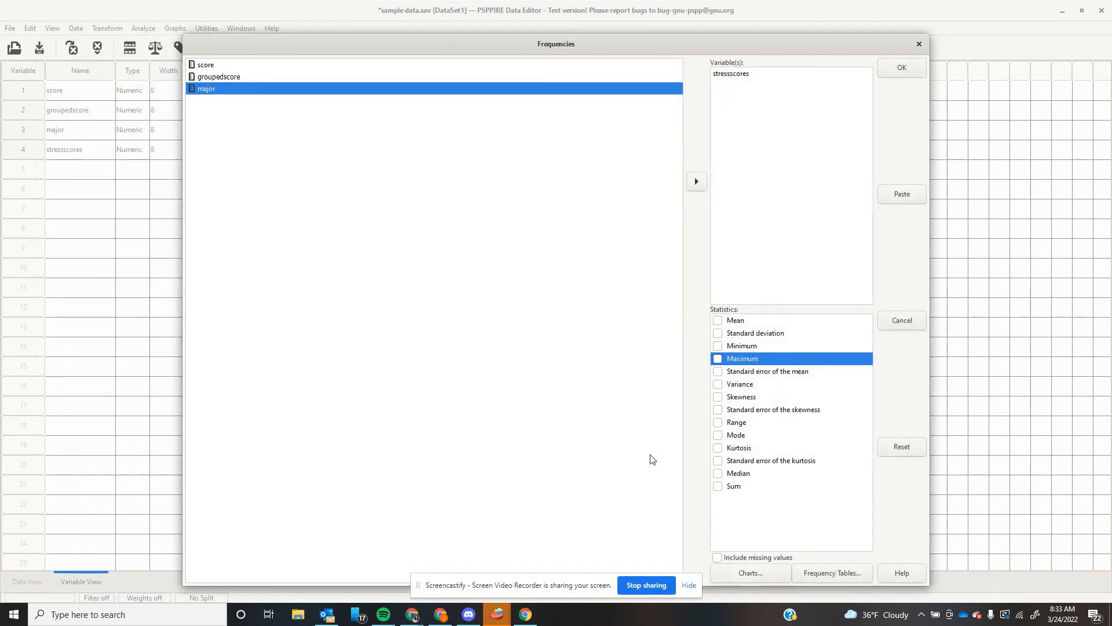
click(900, 69)
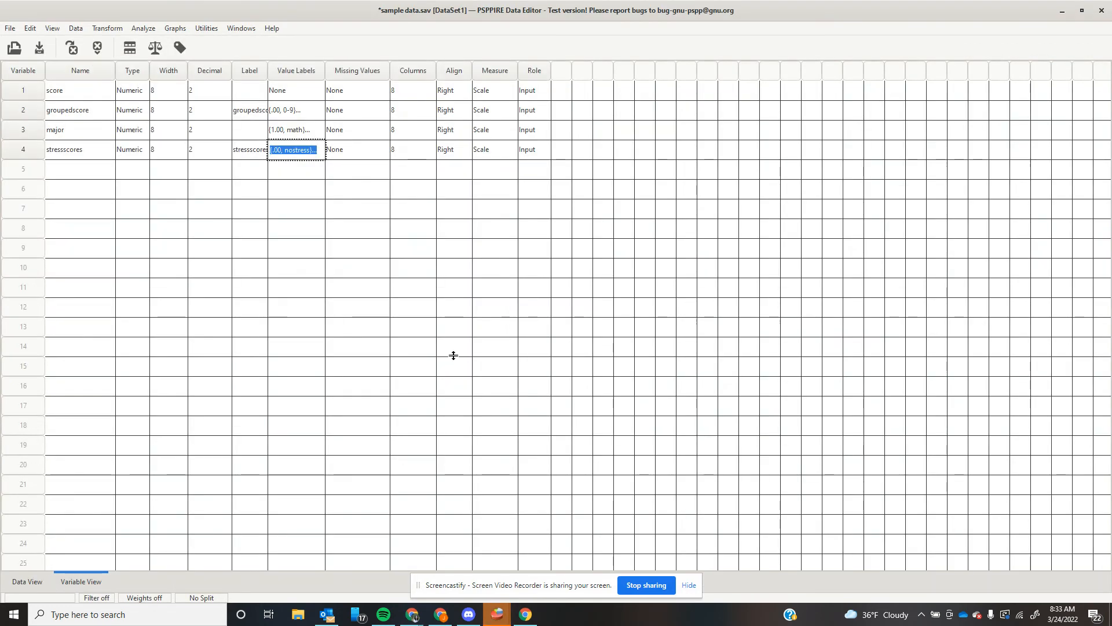
mouse_move(497, 614)
click(554, 565)
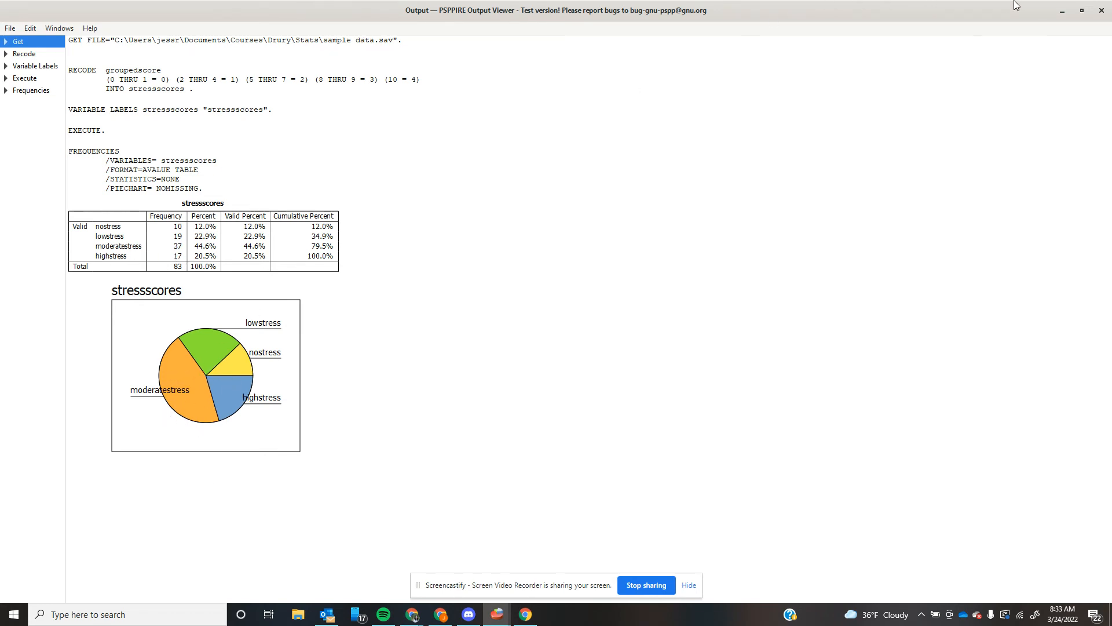
Minimize the Output Viewer to return to the Data Editor's variable list.
click(1063, 11)
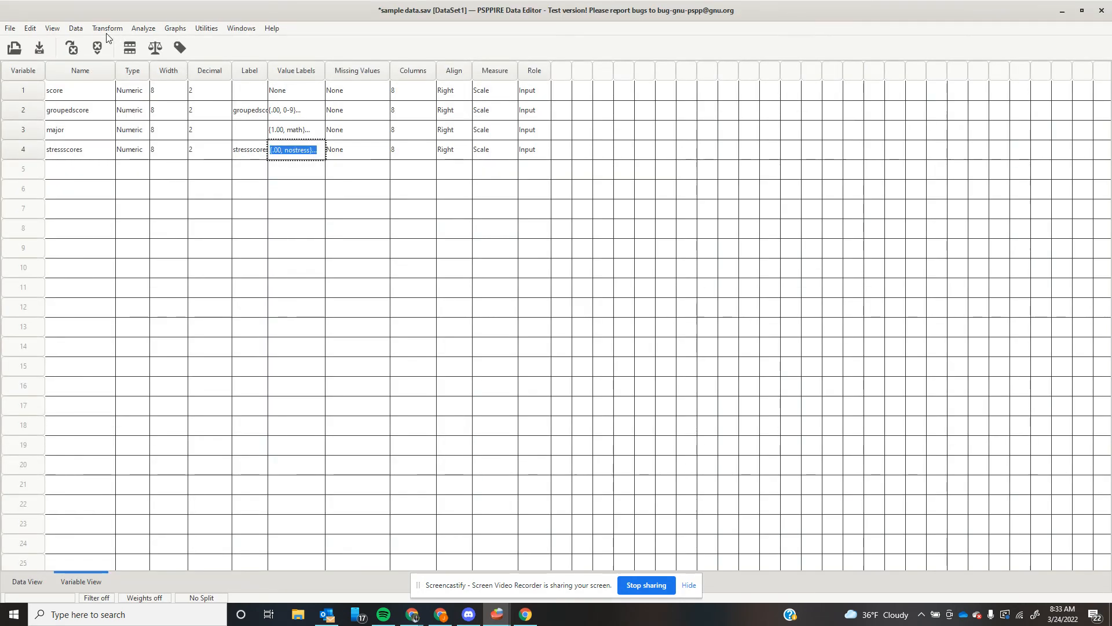
Set up Crosstabs with stressscores as rows and major as columns.
click(147, 29)
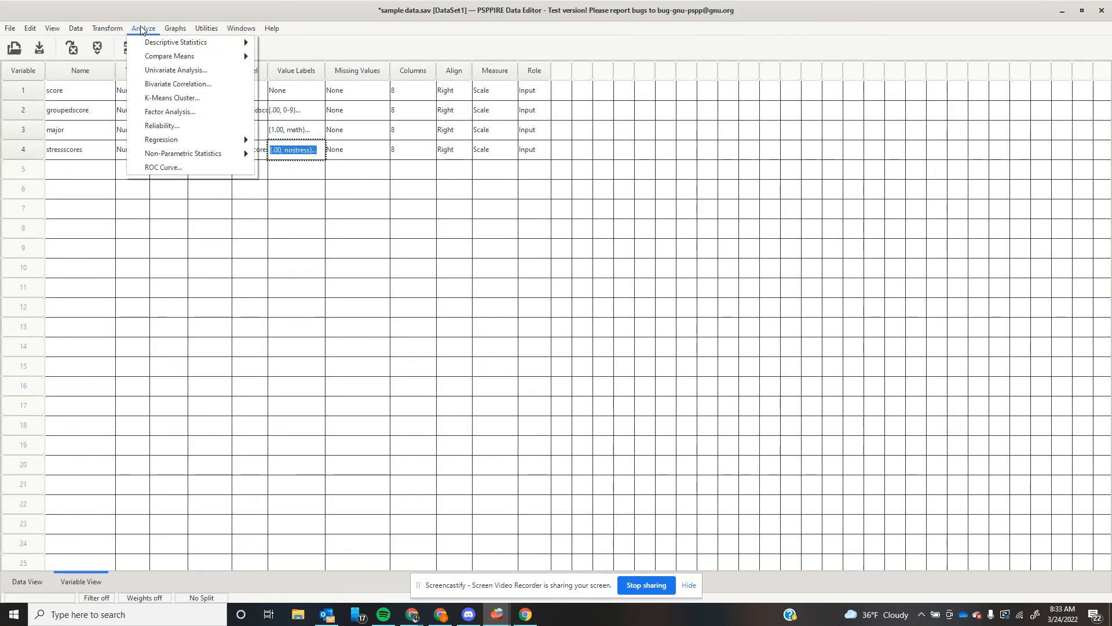
mouse_move(120, 29)
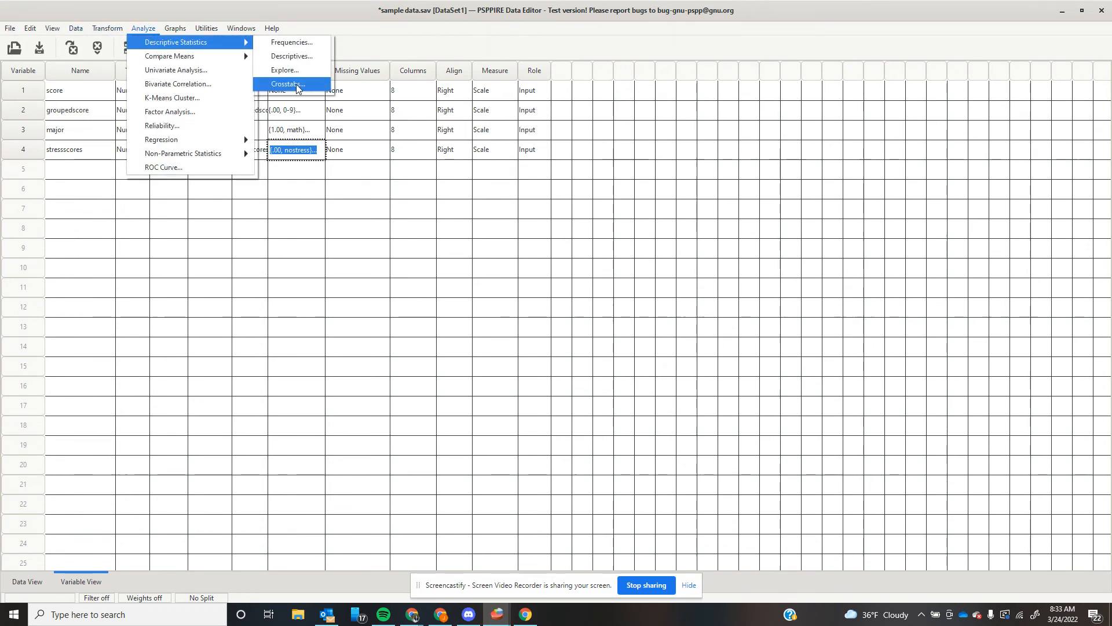
click(298, 87)
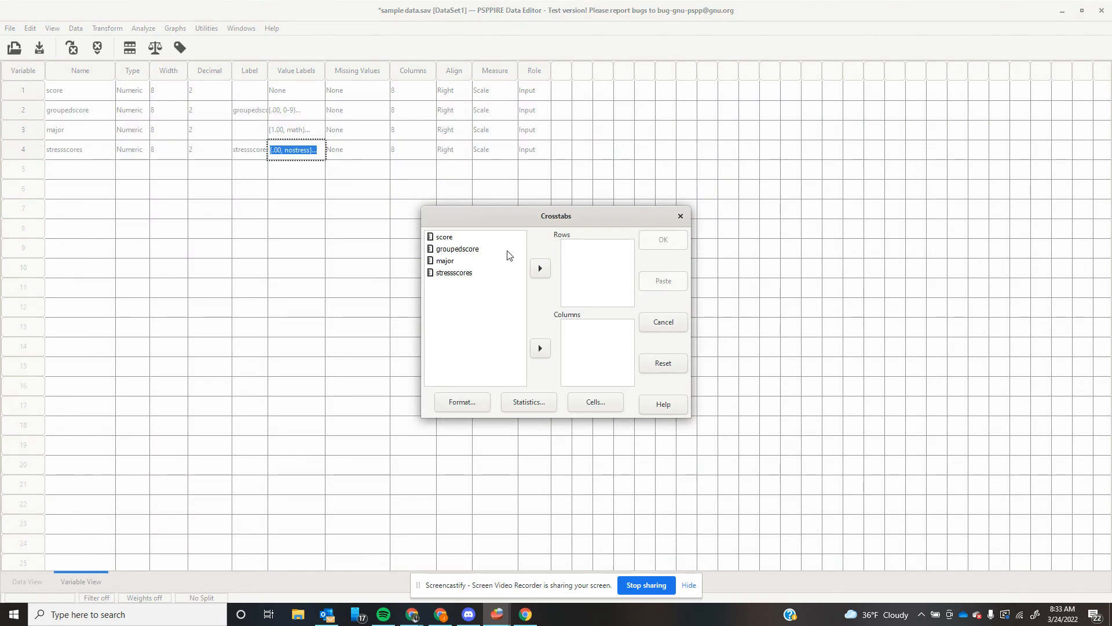
click(469, 273)
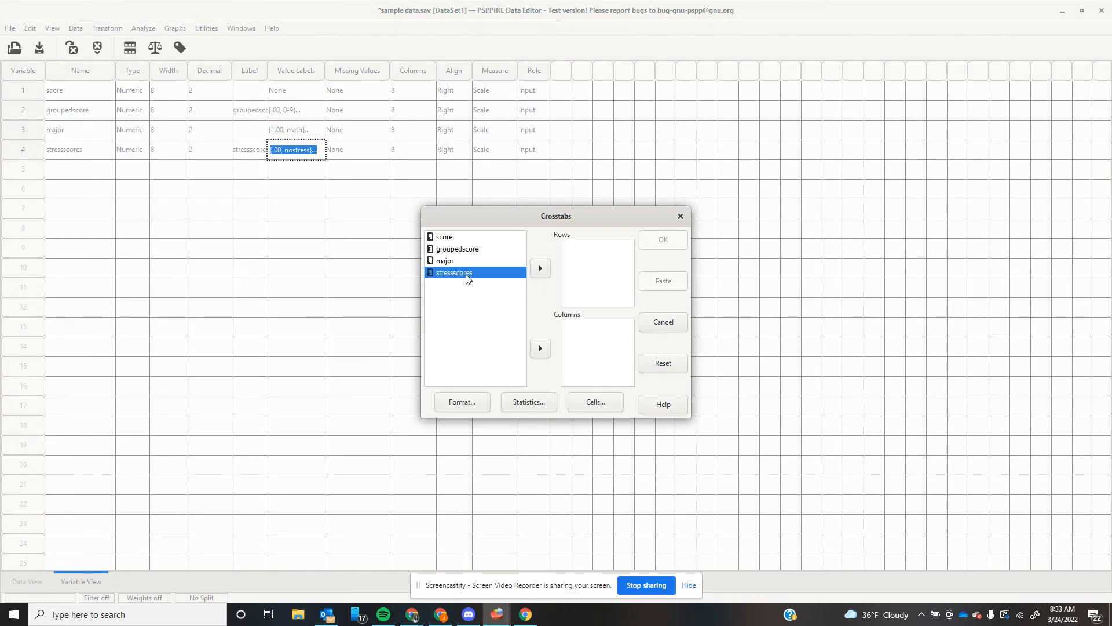
click(540, 269)
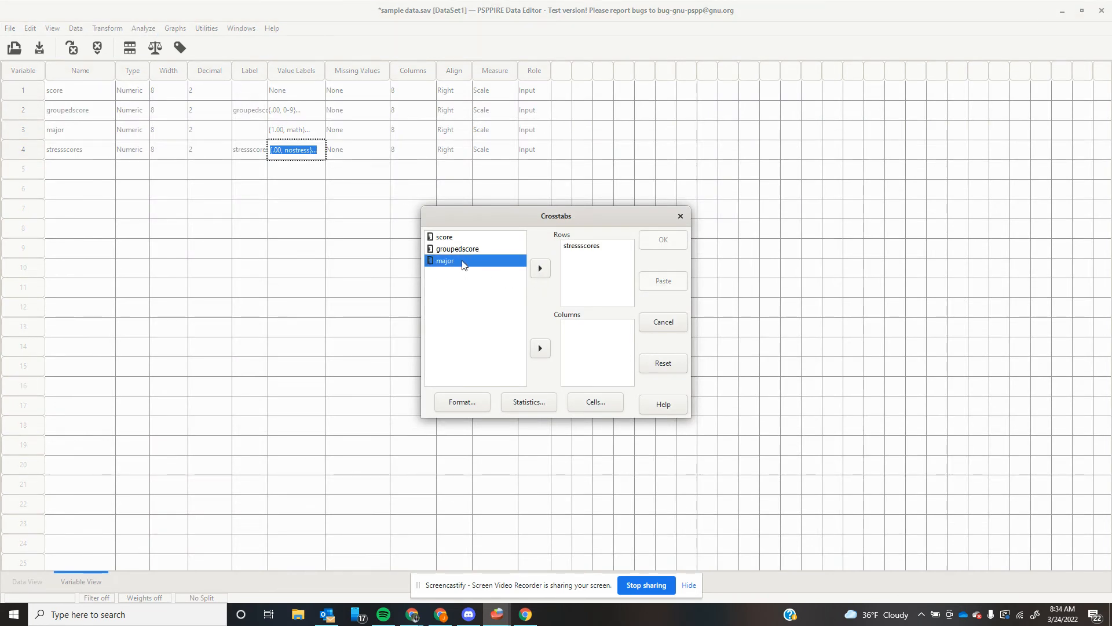
click(540, 349)
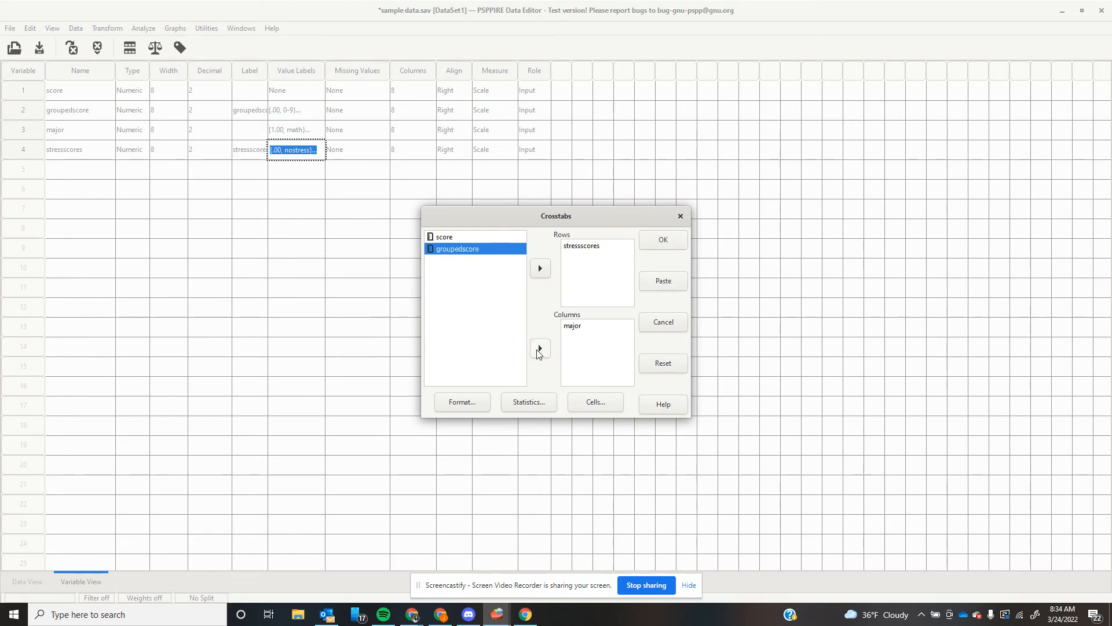
Uncheck the chi-square statistic and run the crosstabulation.
click(528, 401)
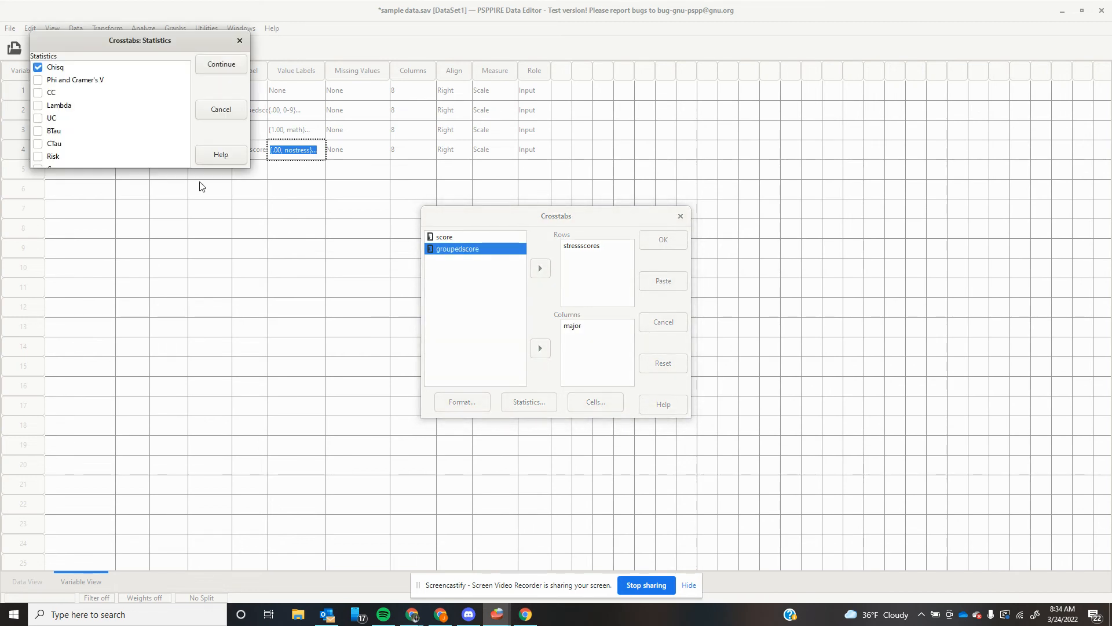
scroll(84, 125, down, 3)
click(35, 160)
scroll(104, 124, up, 5)
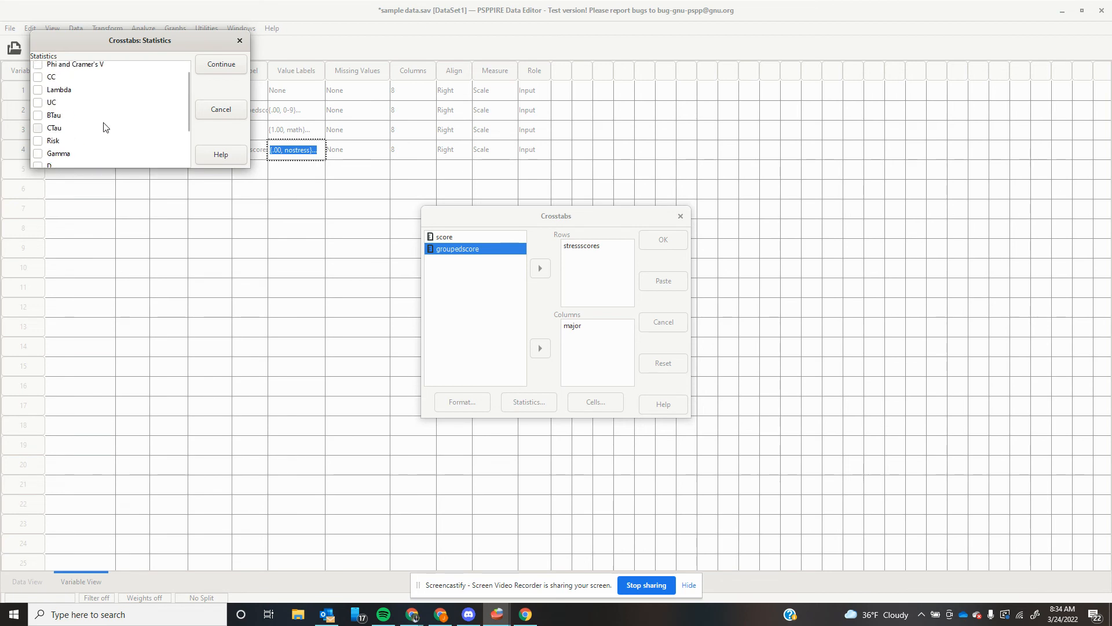
click(36, 68)
click(38, 68)
click(235, 66)
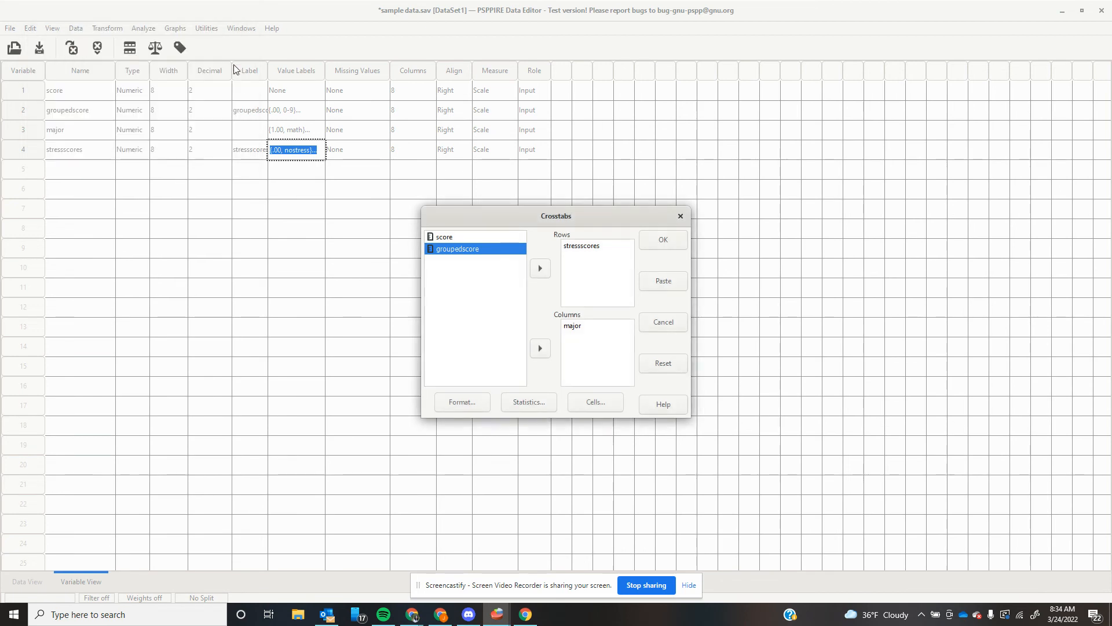
click(658, 242)
Switch to the Output Viewer and scroll down to the stressscores × major crosstab.
mouse_move(500, 619)
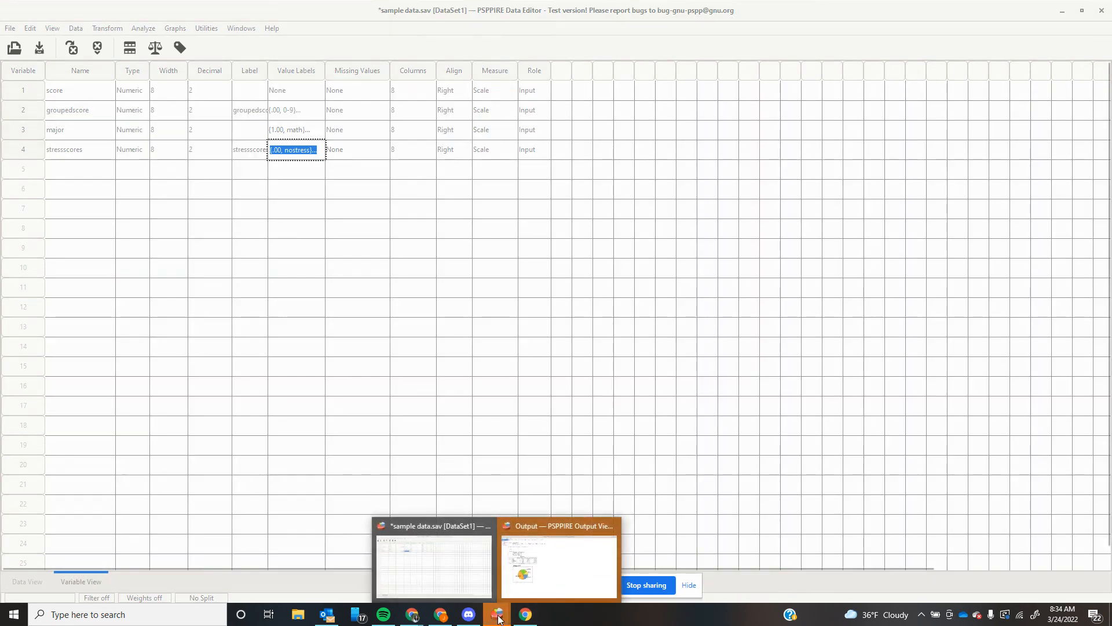
click(553, 571)
scroll(366, 392, down, 5)
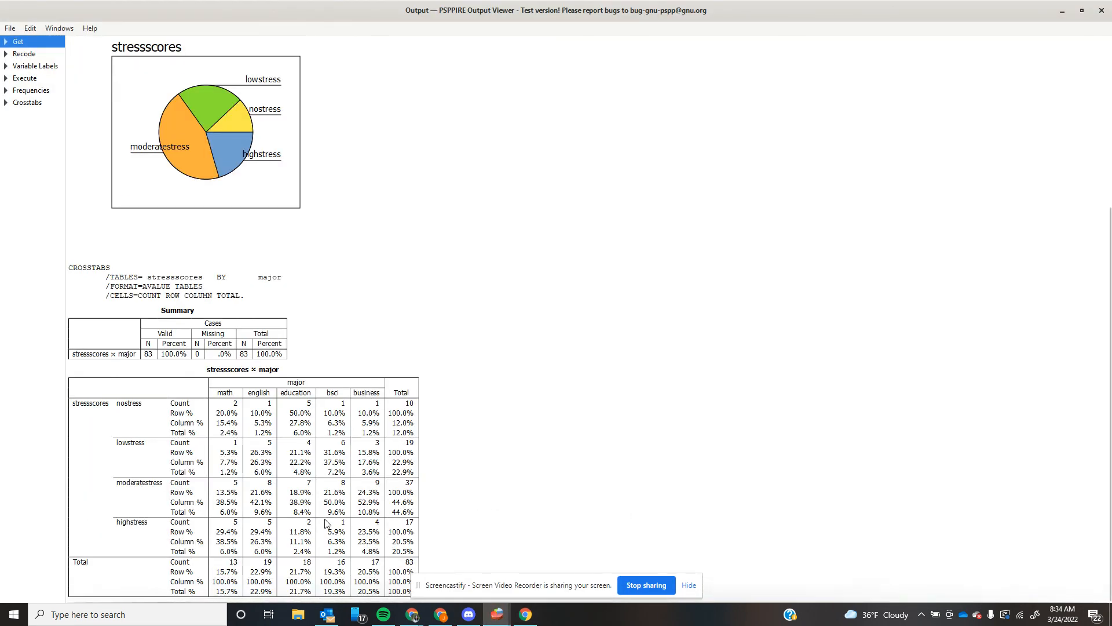